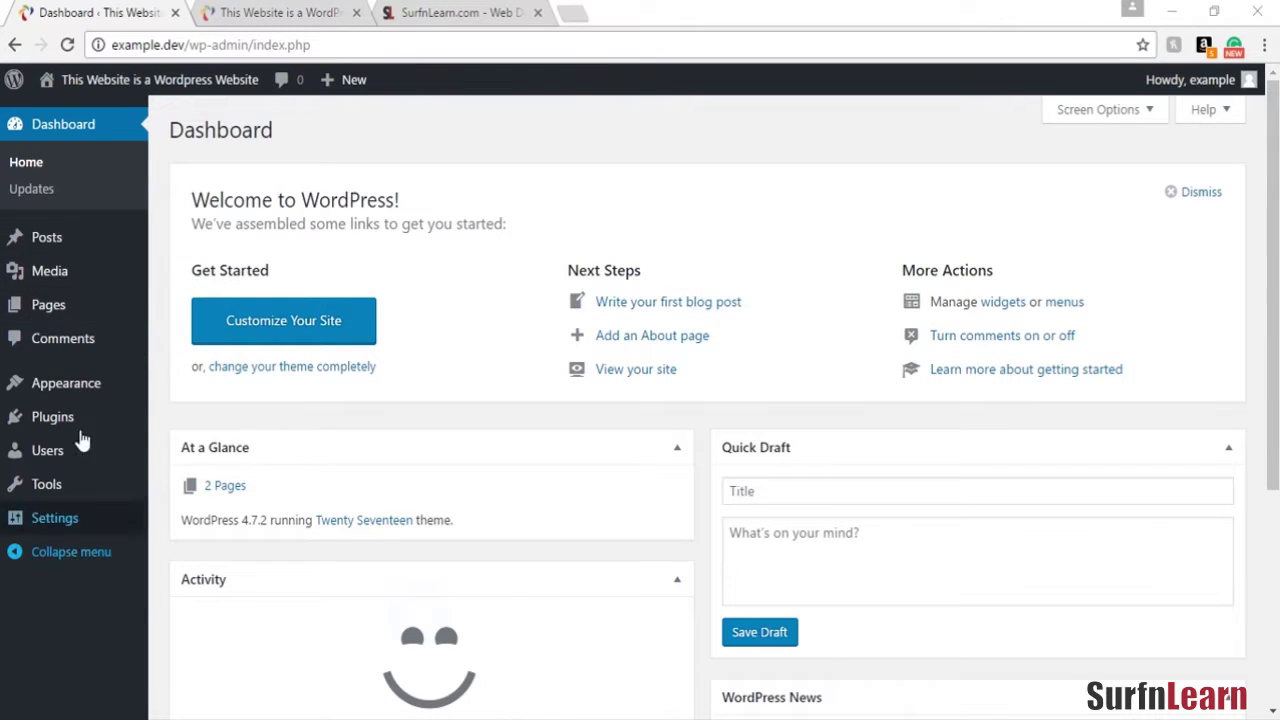
# Reload the dashboard home page and view the Updates page.
pyautogui.click(30, 166)
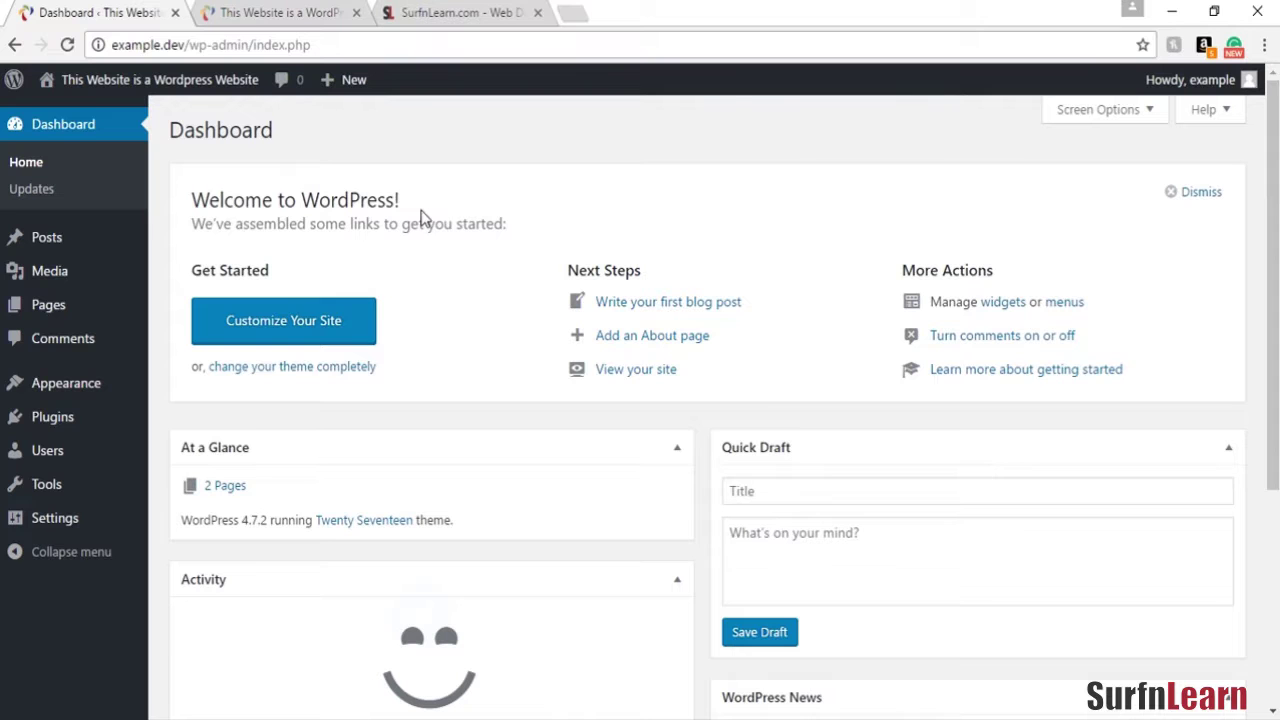
pyautogui.scroll(-2, 508, 300)
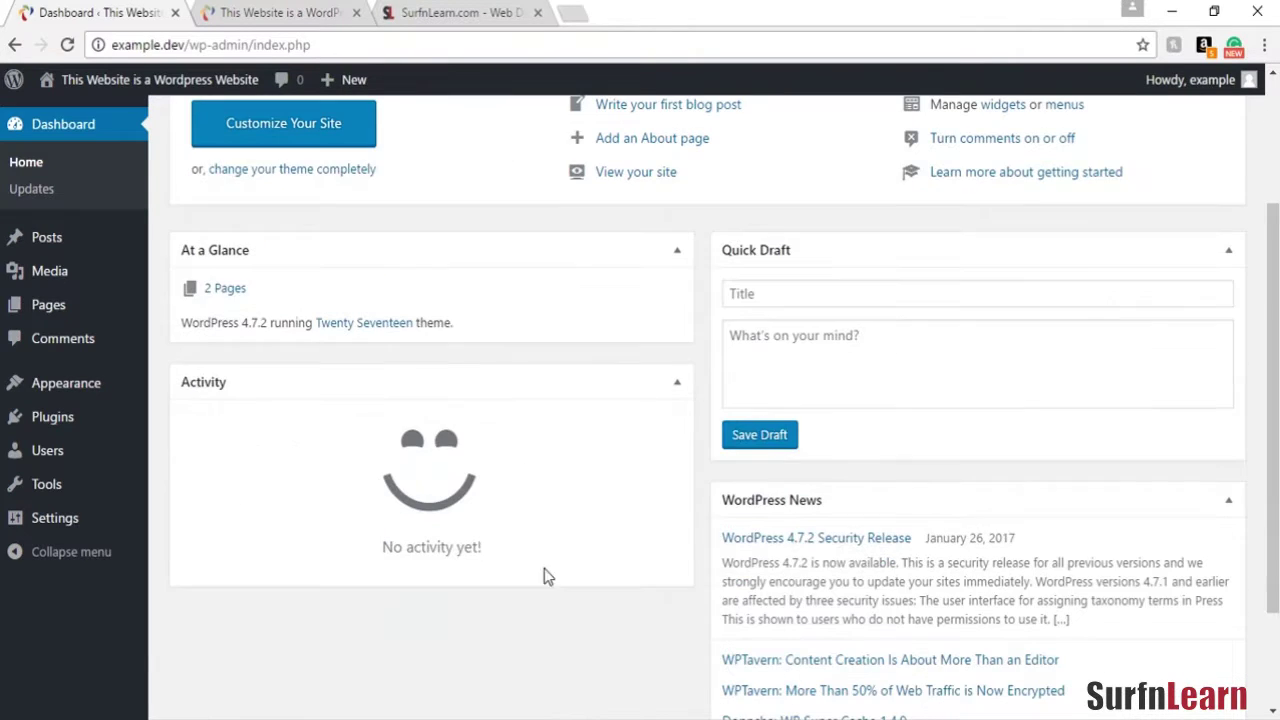
pyautogui.scroll(2, 505, 558)
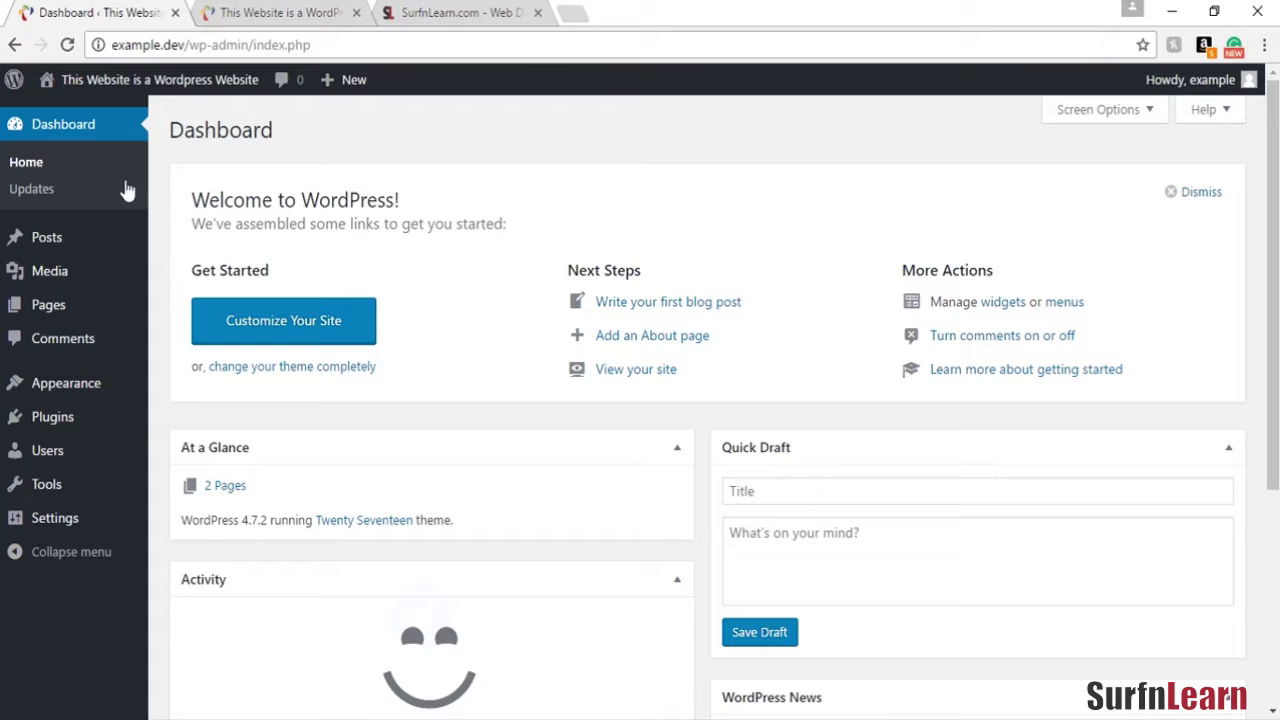
pyautogui.click(45, 200)
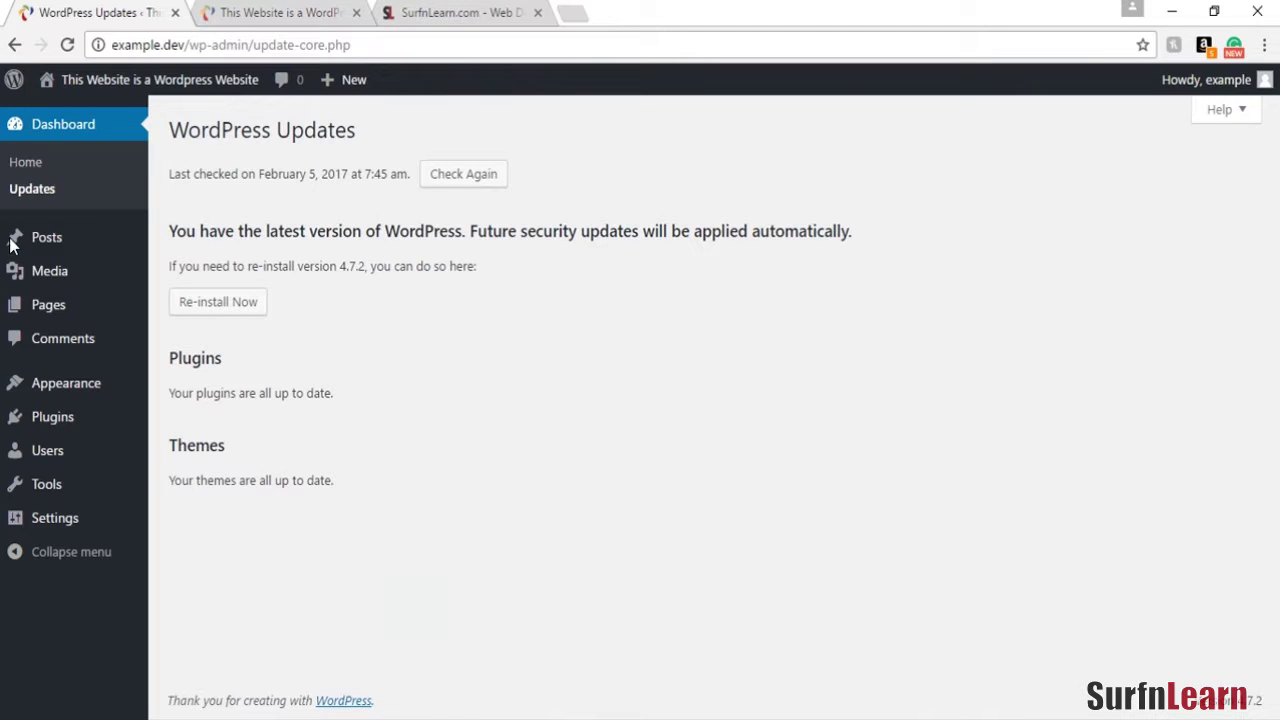
# Browse All Posts, Categories and Tags, ending on the empty Media Library.
pyautogui.moveTo(72, 248)
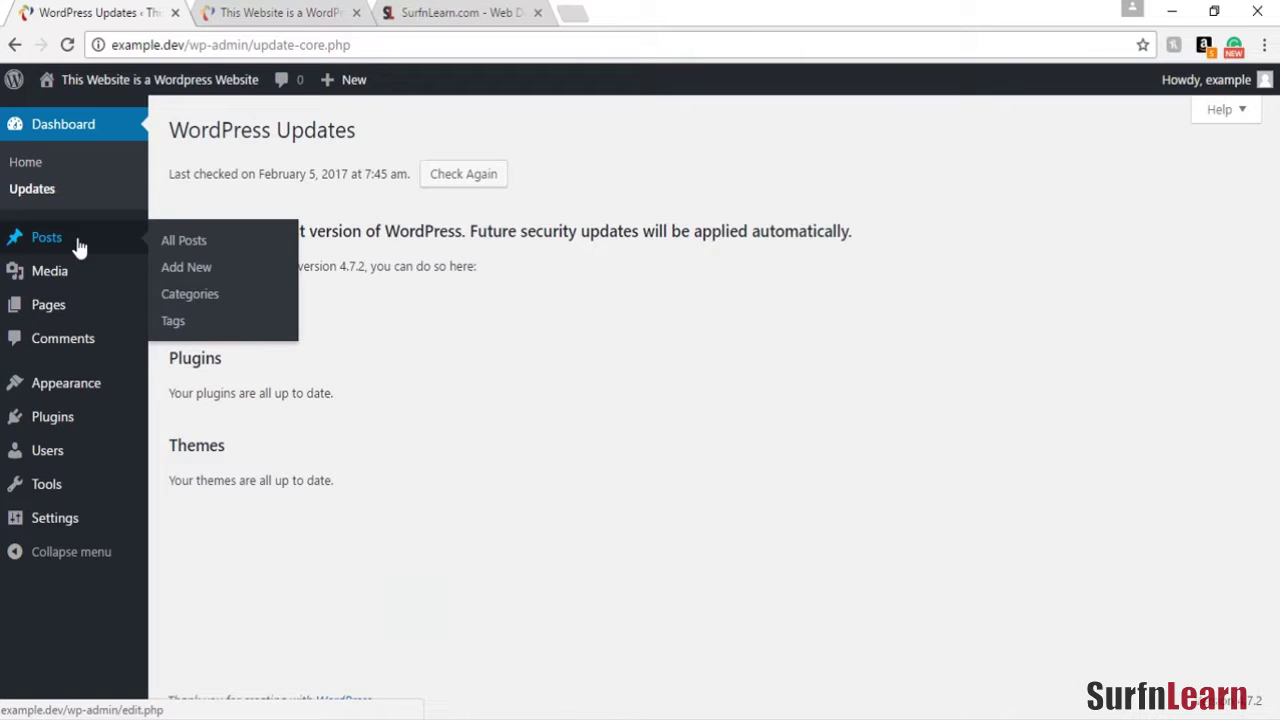
pyautogui.click(166, 245)
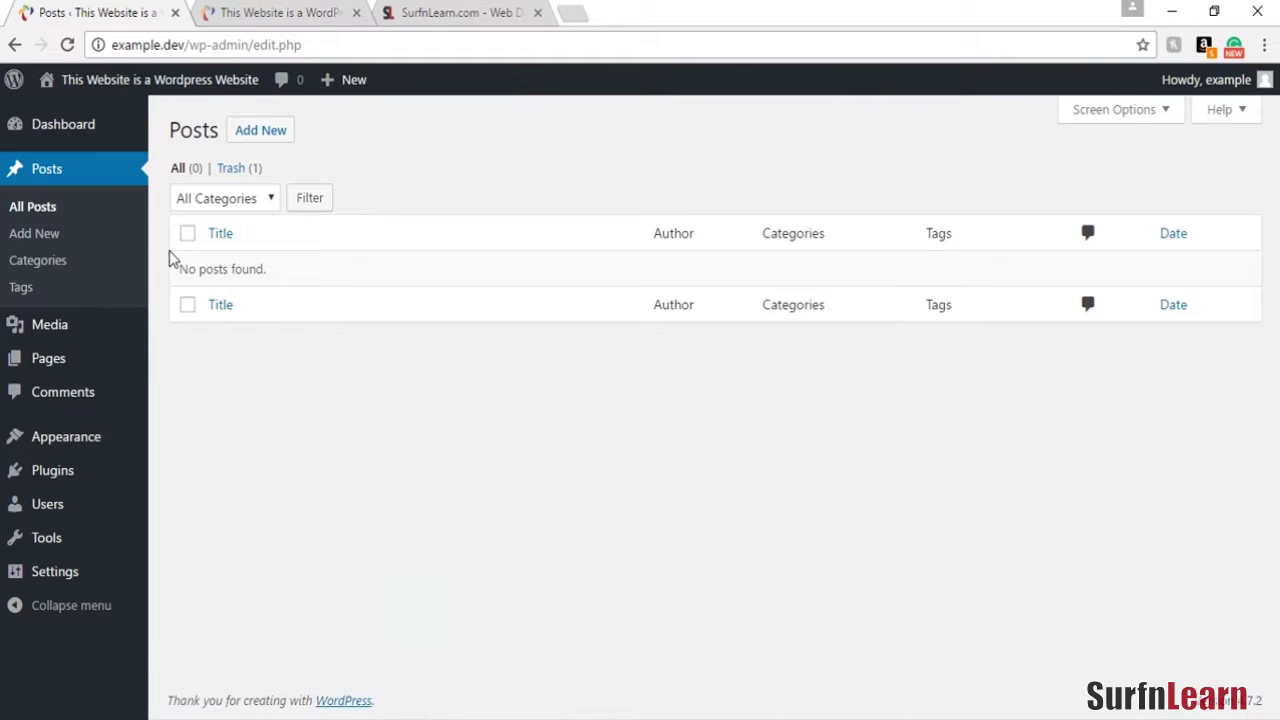
pyautogui.click(40, 266)
pyautogui.click(32, 207)
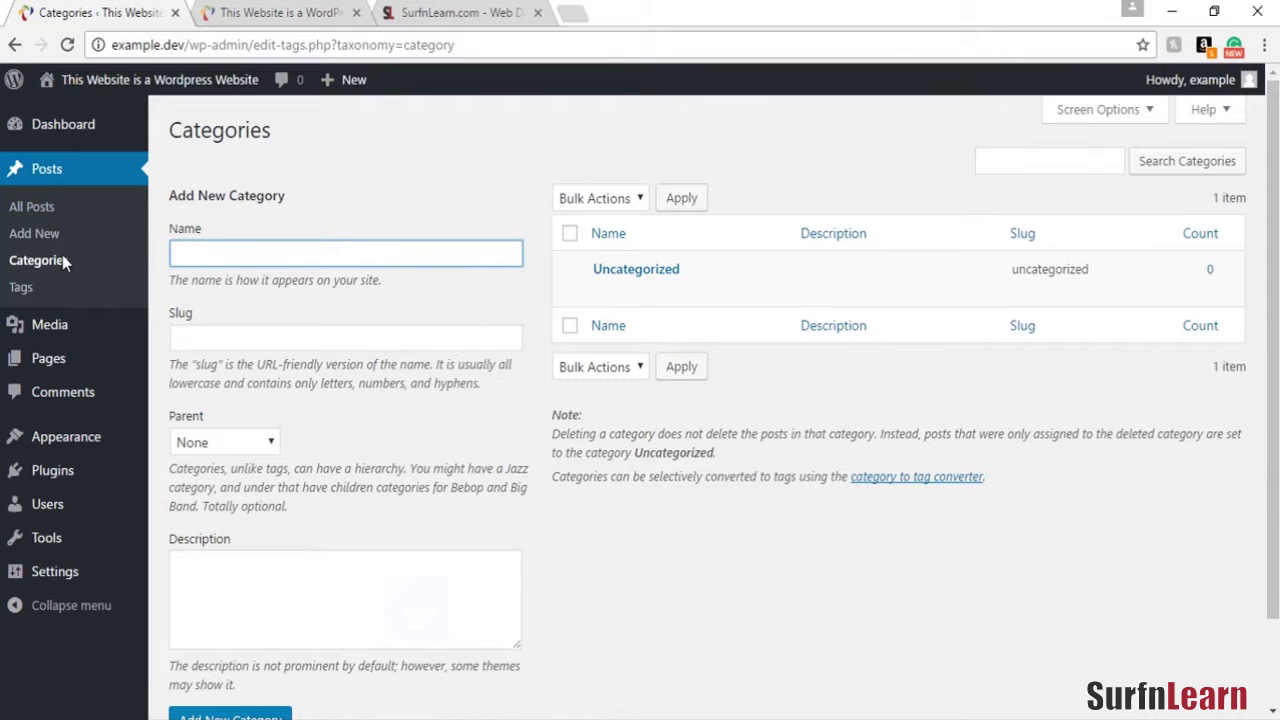
pyautogui.click(26, 290)
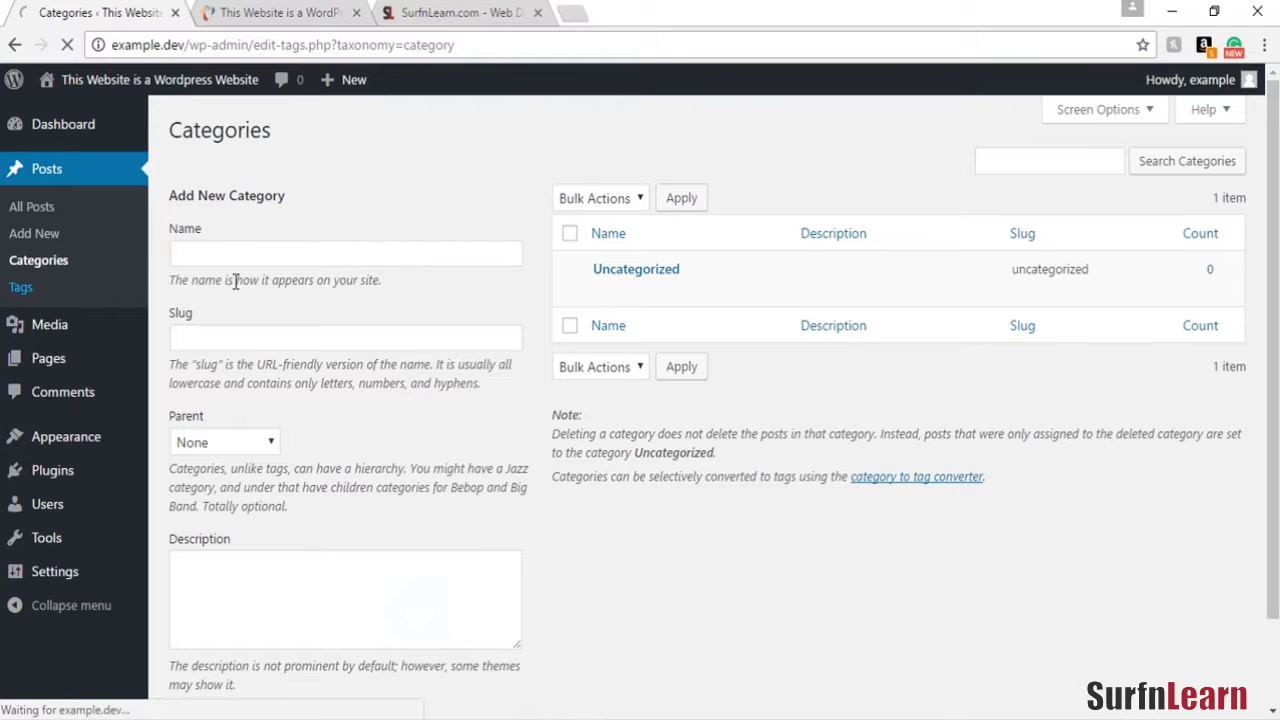
pyautogui.click(20, 289)
pyautogui.moveTo(70, 332)
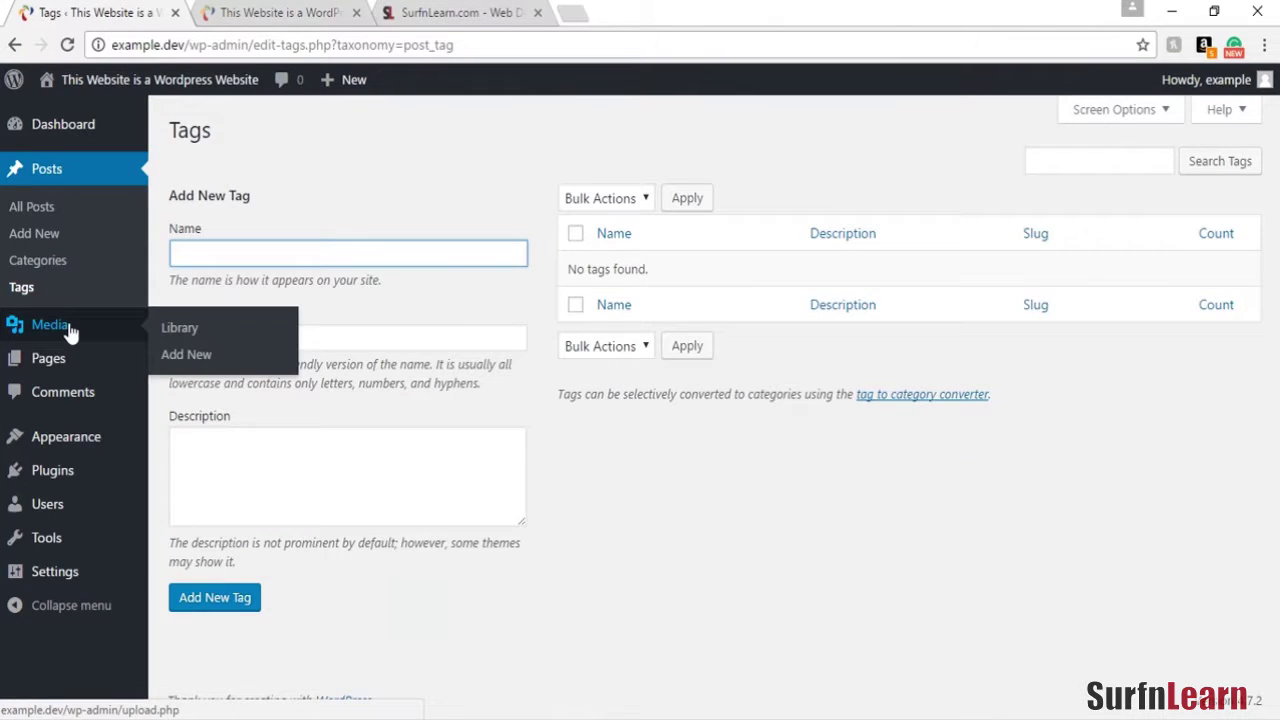
pyautogui.click(171, 331)
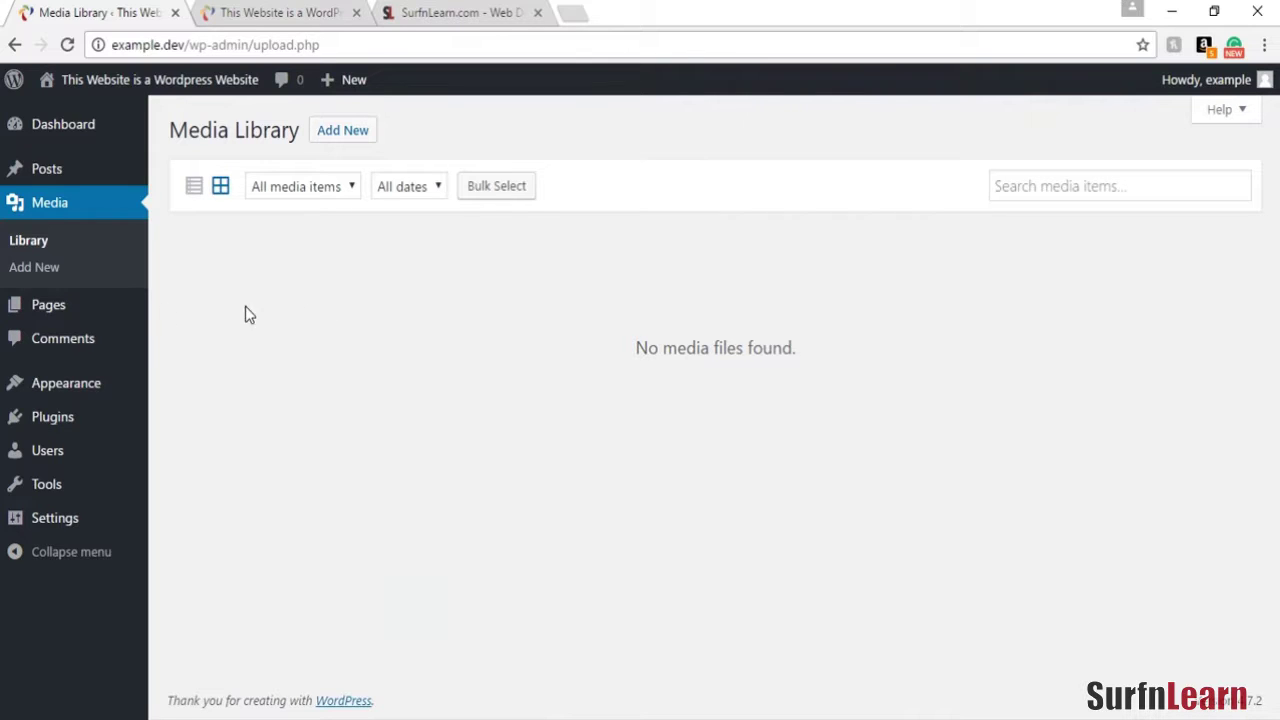
# View the All Pages list, then the Comments page showing no comments.
pyautogui.moveTo(35, 312)
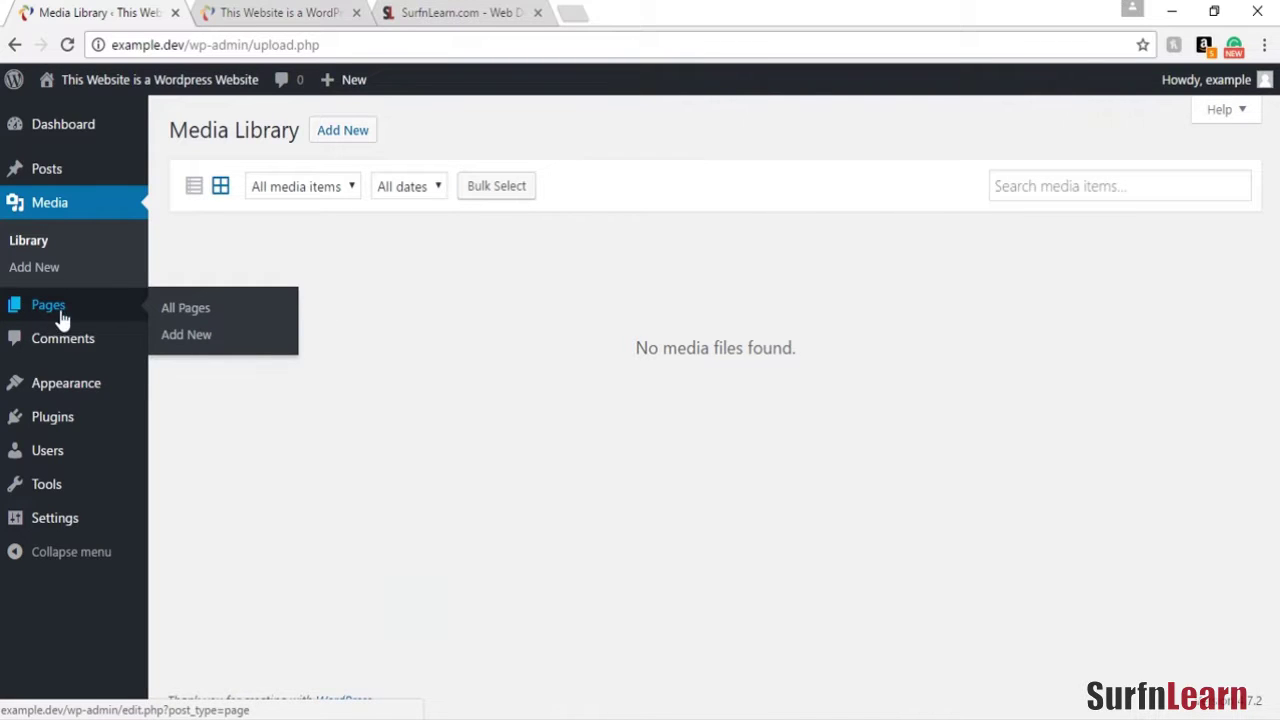
pyautogui.click(173, 314)
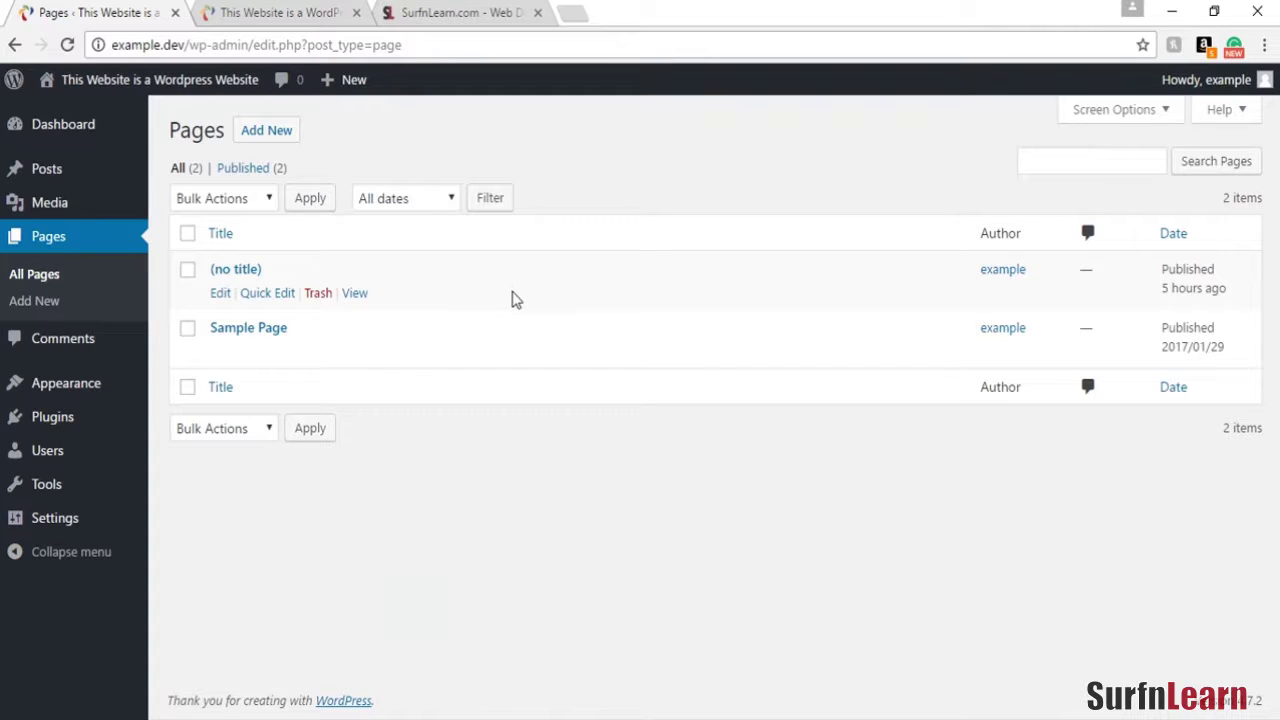
pyautogui.click(82, 350)
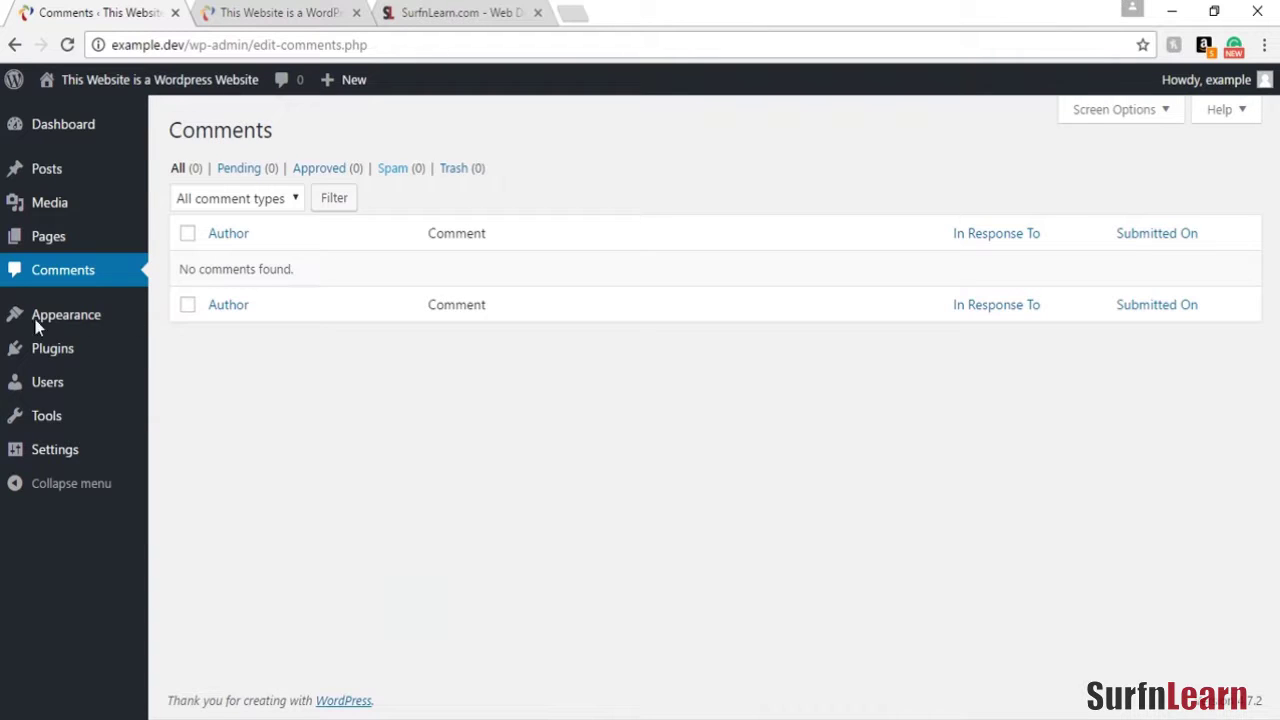
# Go to the installed Themes page to customize the active Twenty Seventeen theme.
pyautogui.moveTo(72, 327)
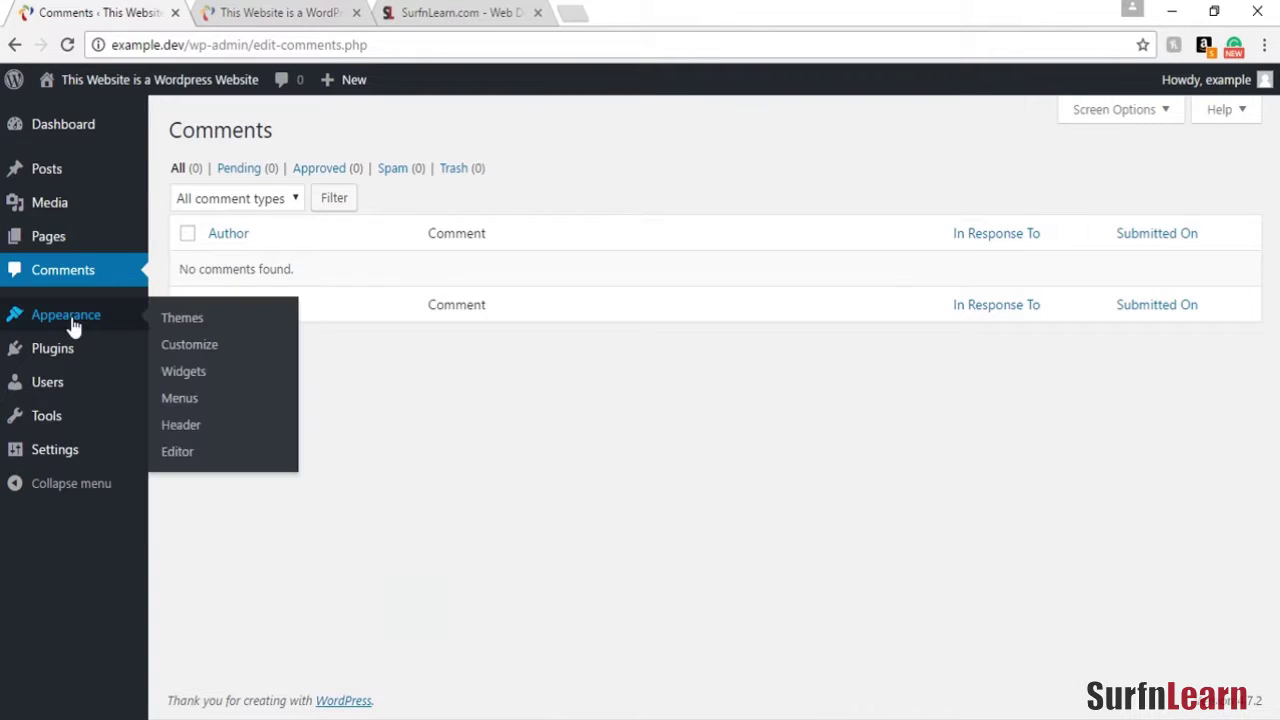
pyautogui.click(190, 320)
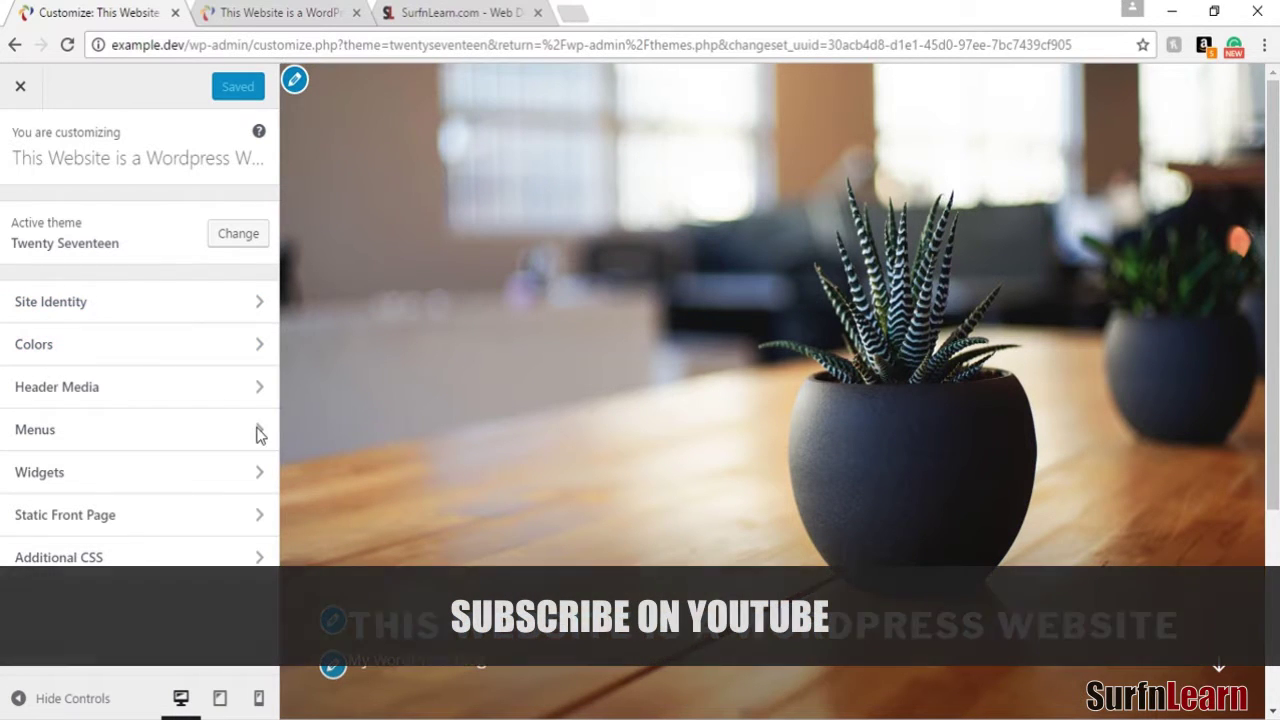
# Change the Site Title to 'This is a blog', publish it, and close the Customizer.
pyautogui.click(45, 303)
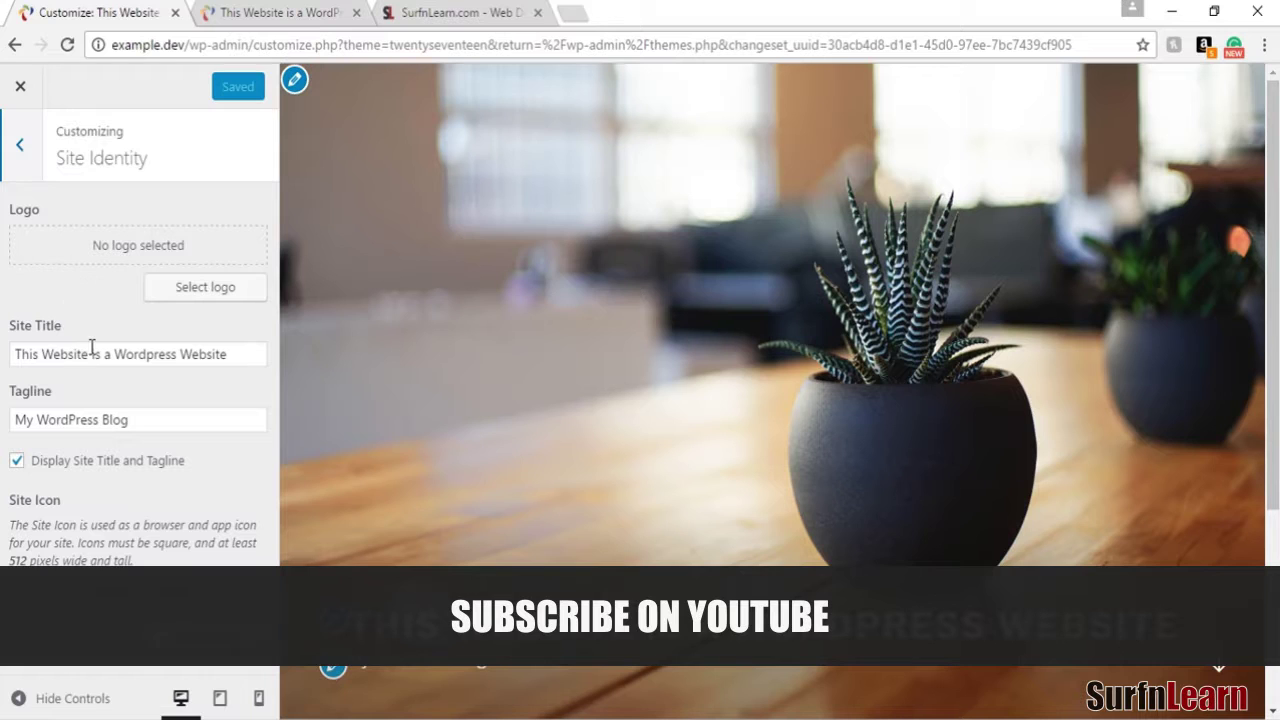
pyautogui.click(160, 354)
pyautogui.moveTo(228, 355); pyautogui.dragTo(99, 347)
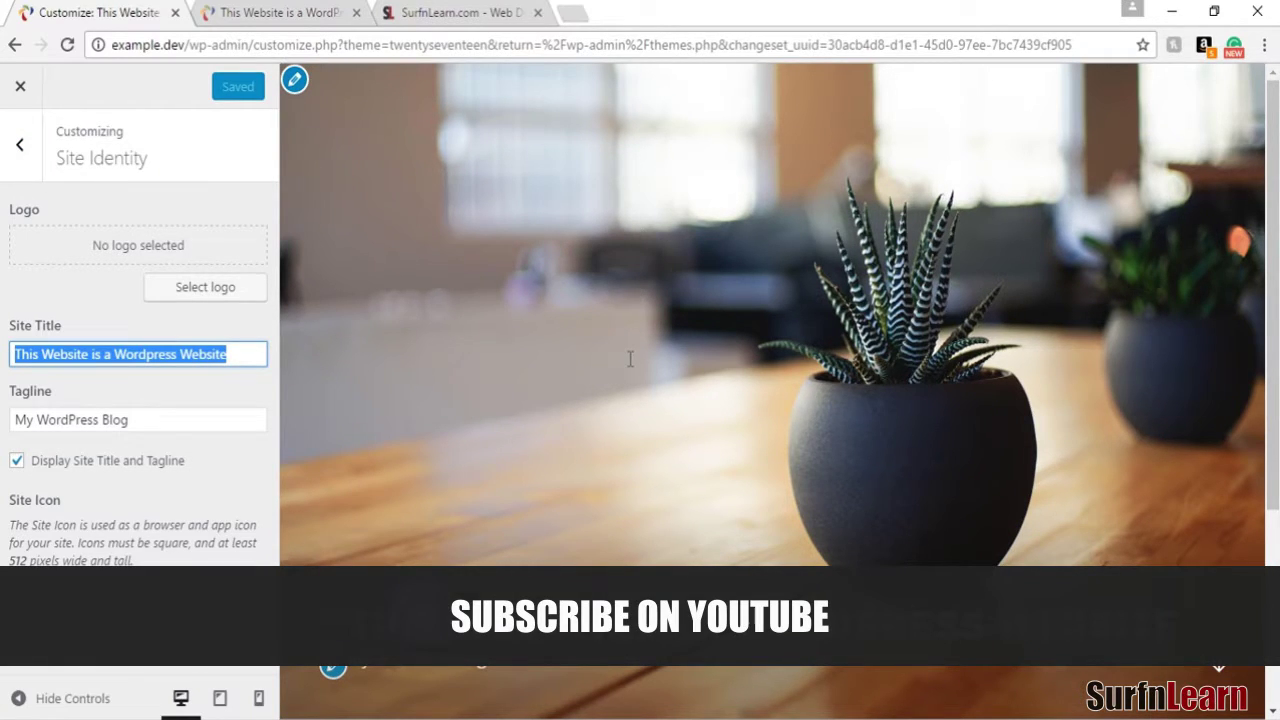
pyautogui.write('This is a blog')
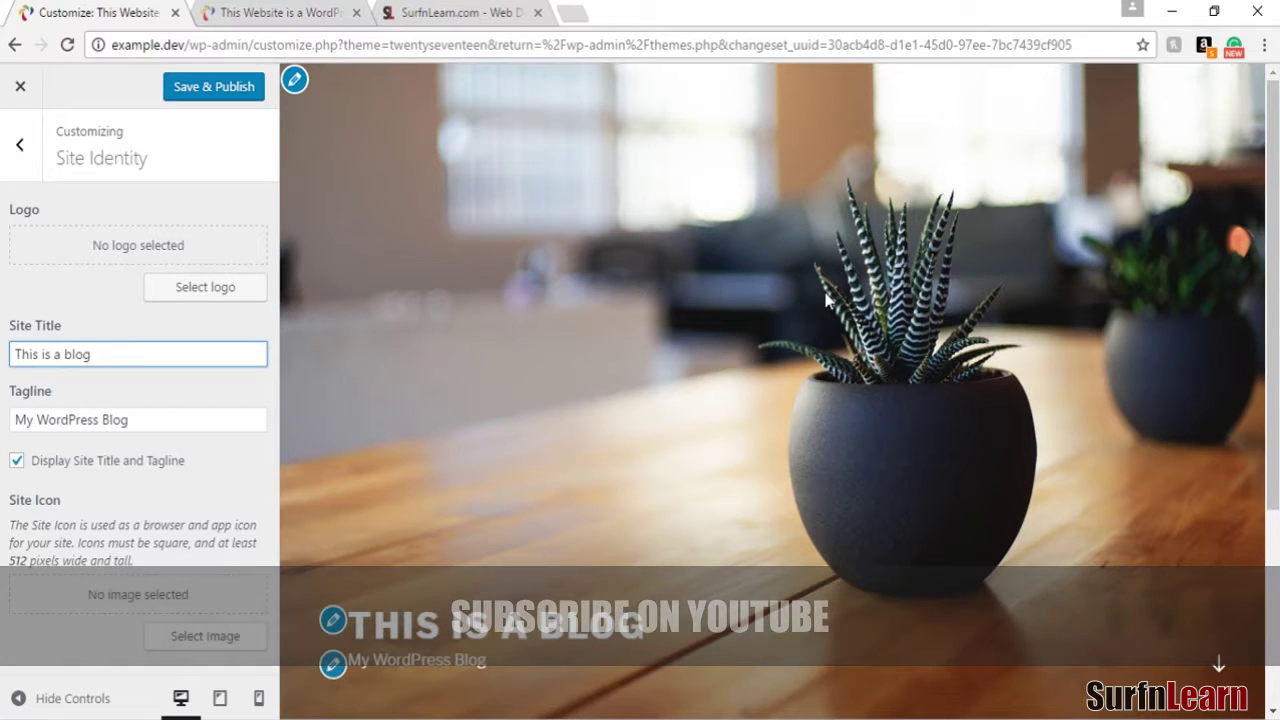
pyautogui.click(190, 90)
pyautogui.click(22, 92)
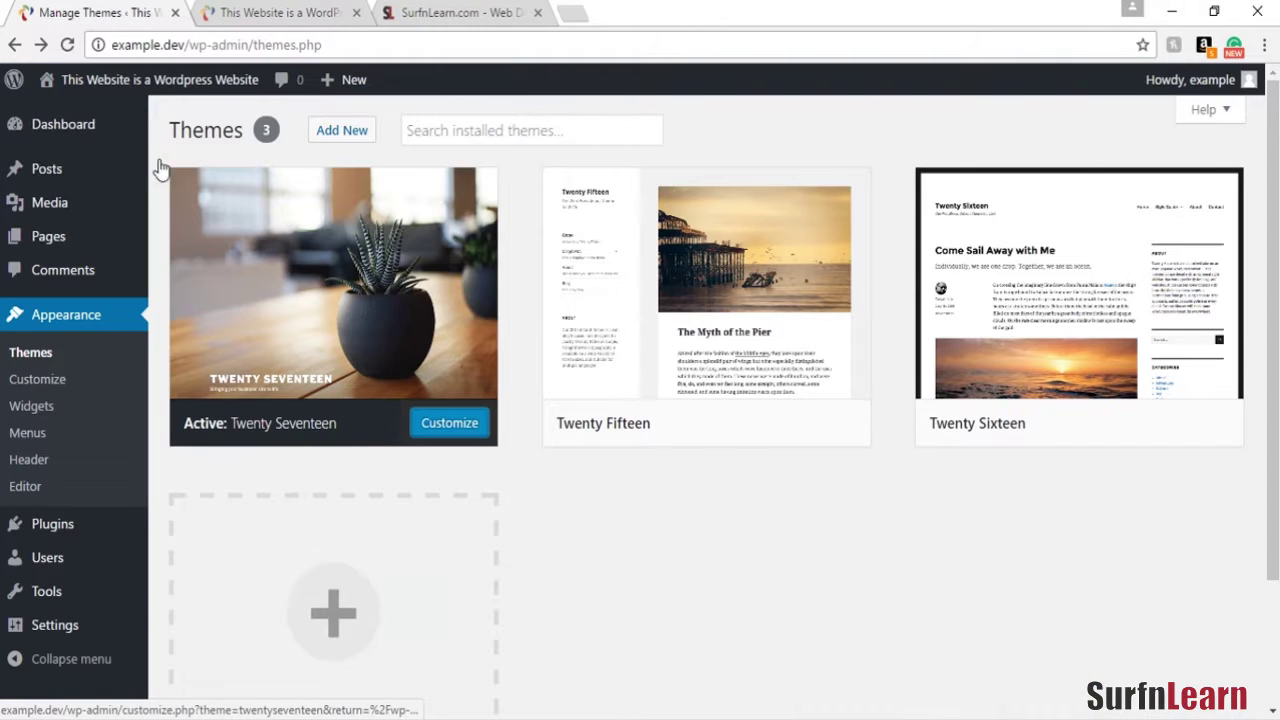
# On the Widgets page, choose Sidebar as the Search widget's placement area.
pyautogui.click(40, 410)
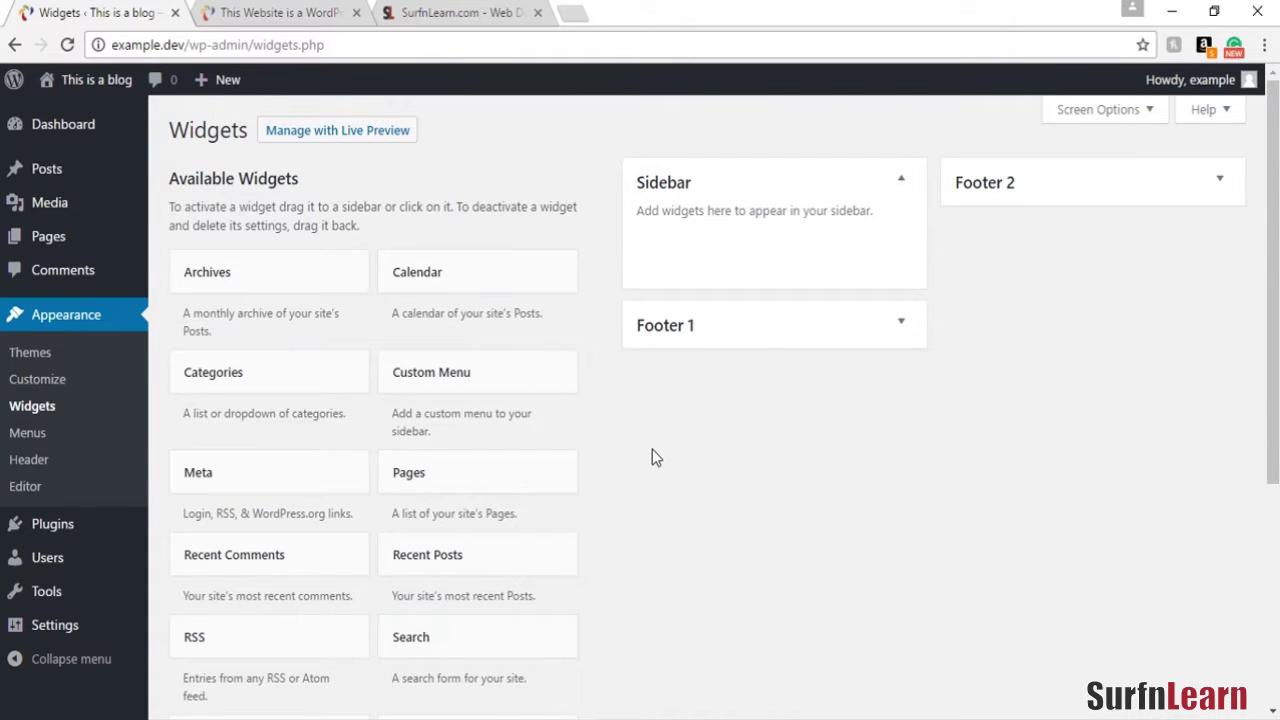
pyautogui.scroll(-3, 654, 461)
pyautogui.scroll(3, 654, 461)
pyautogui.scroll(-1, 673, 400)
pyautogui.click(530, 459)
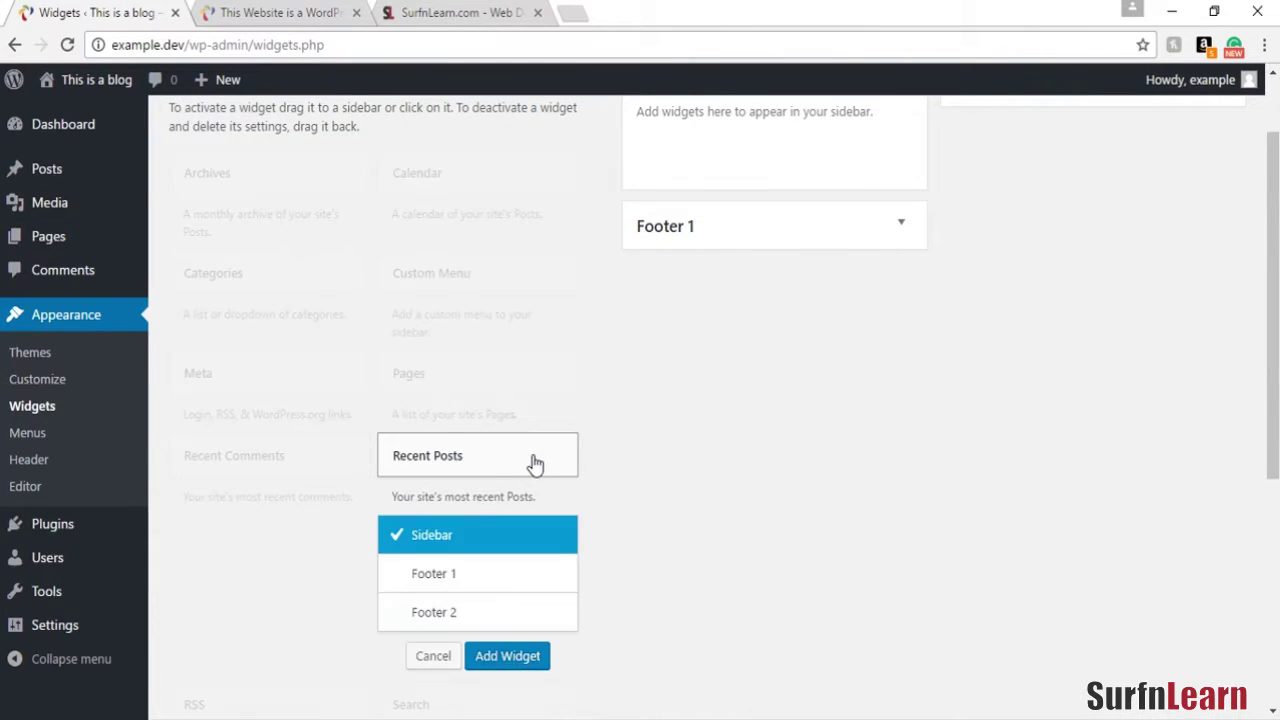
pyautogui.click(535, 463)
pyautogui.click(506, 546)
pyautogui.scroll(-2, 560, 580)
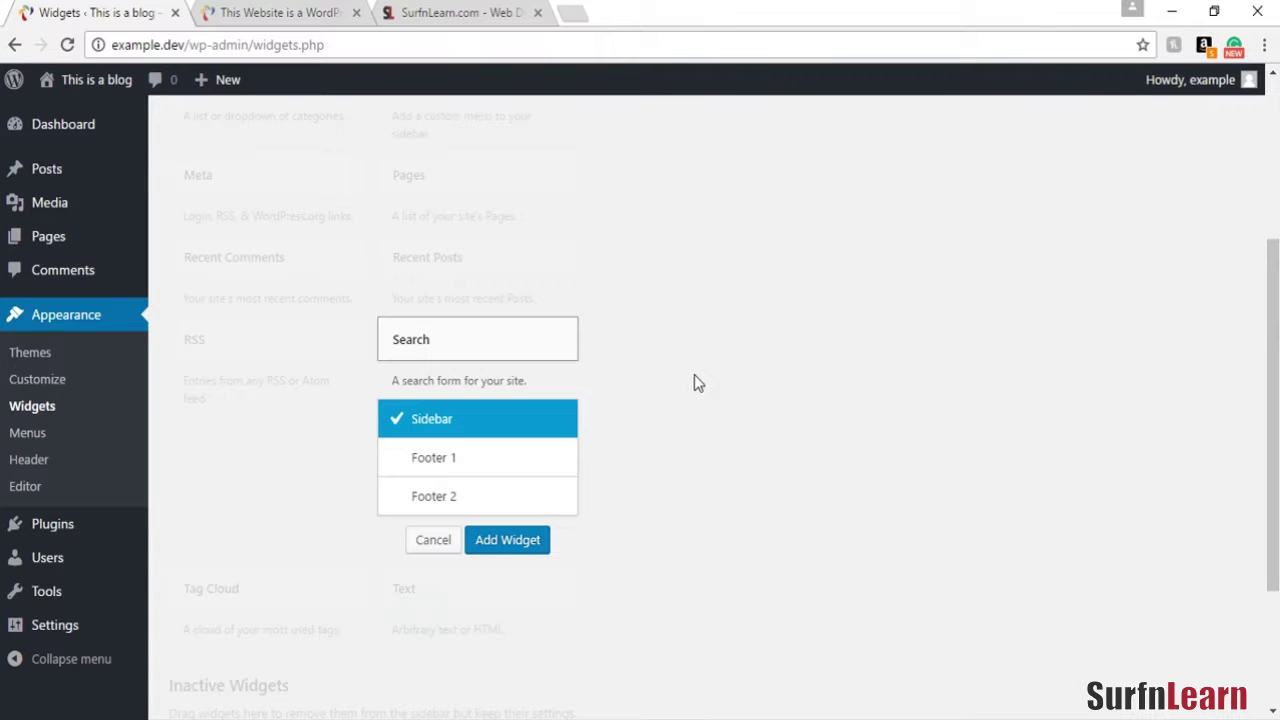
pyautogui.click(517, 542)
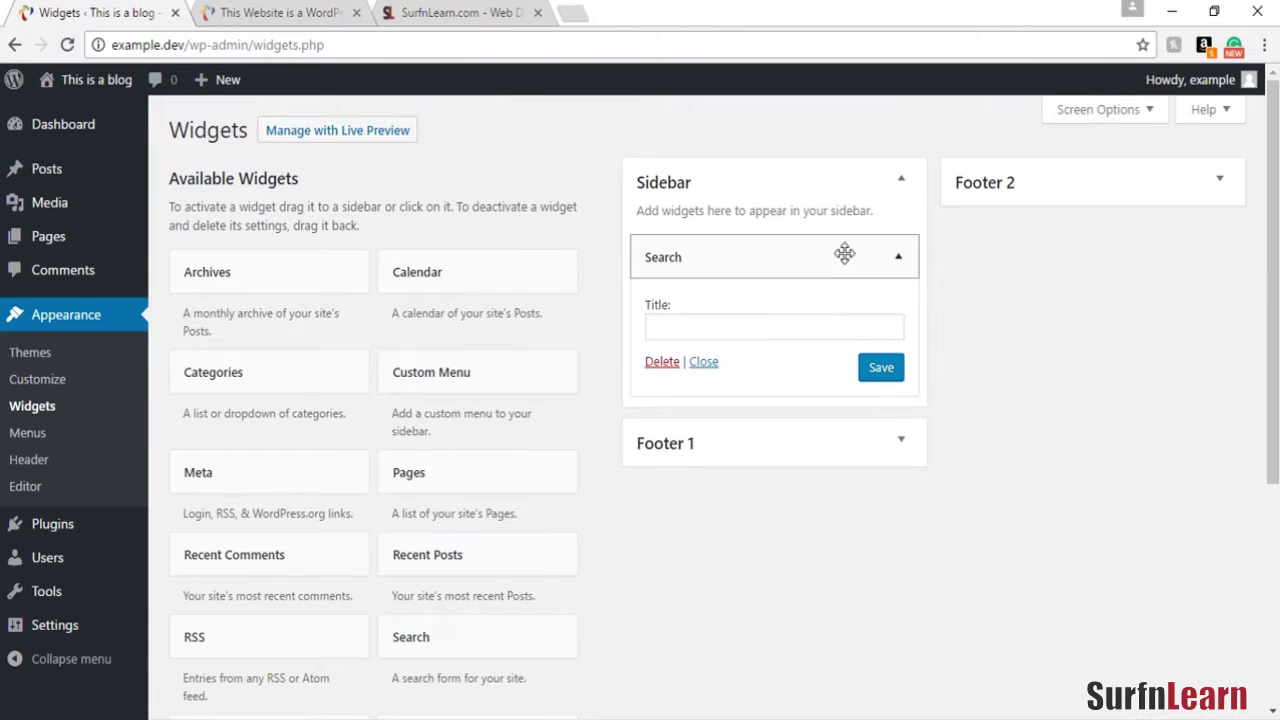
pyautogui.click(876, 370)
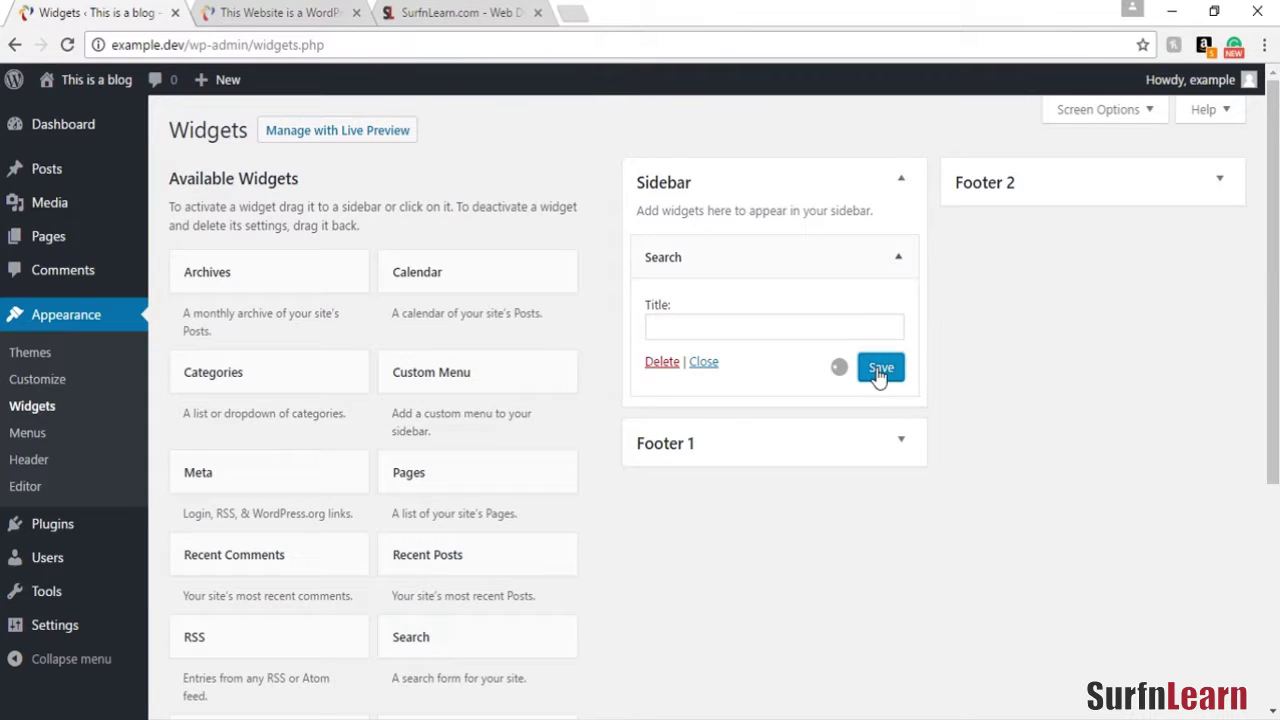
pyautogui.click(262, 12)
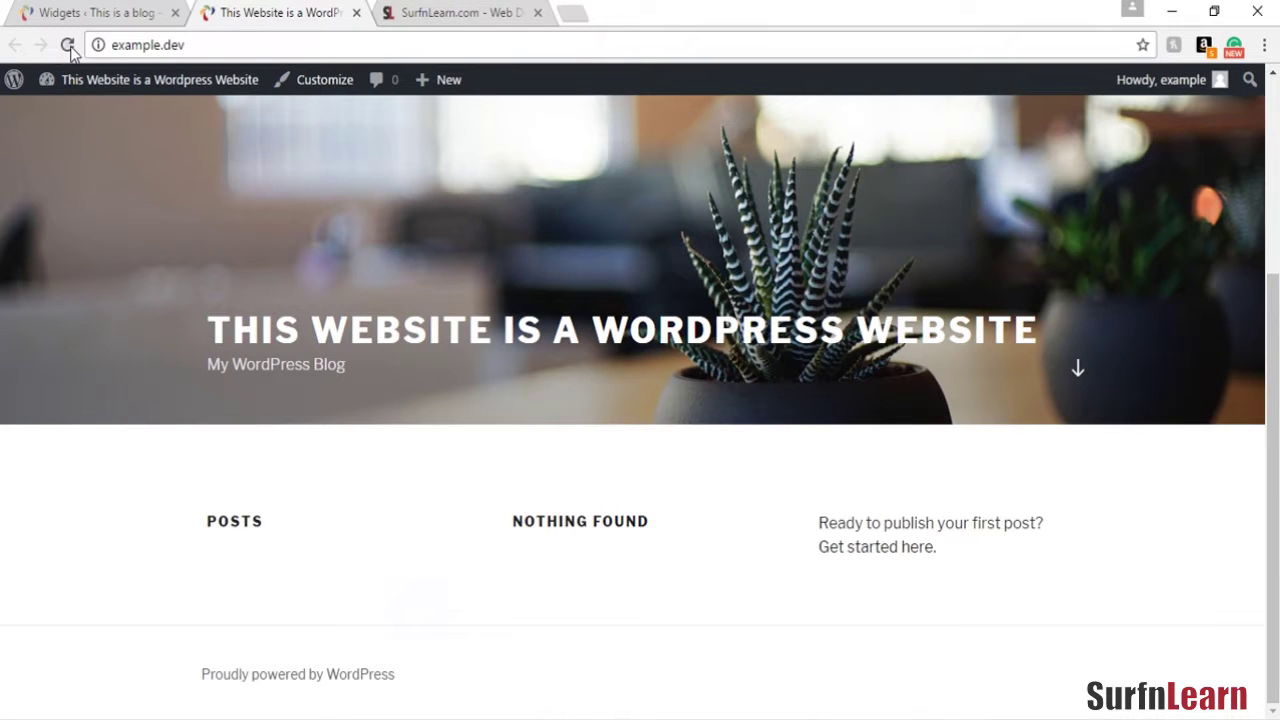
pyautogui.click(66, 45)
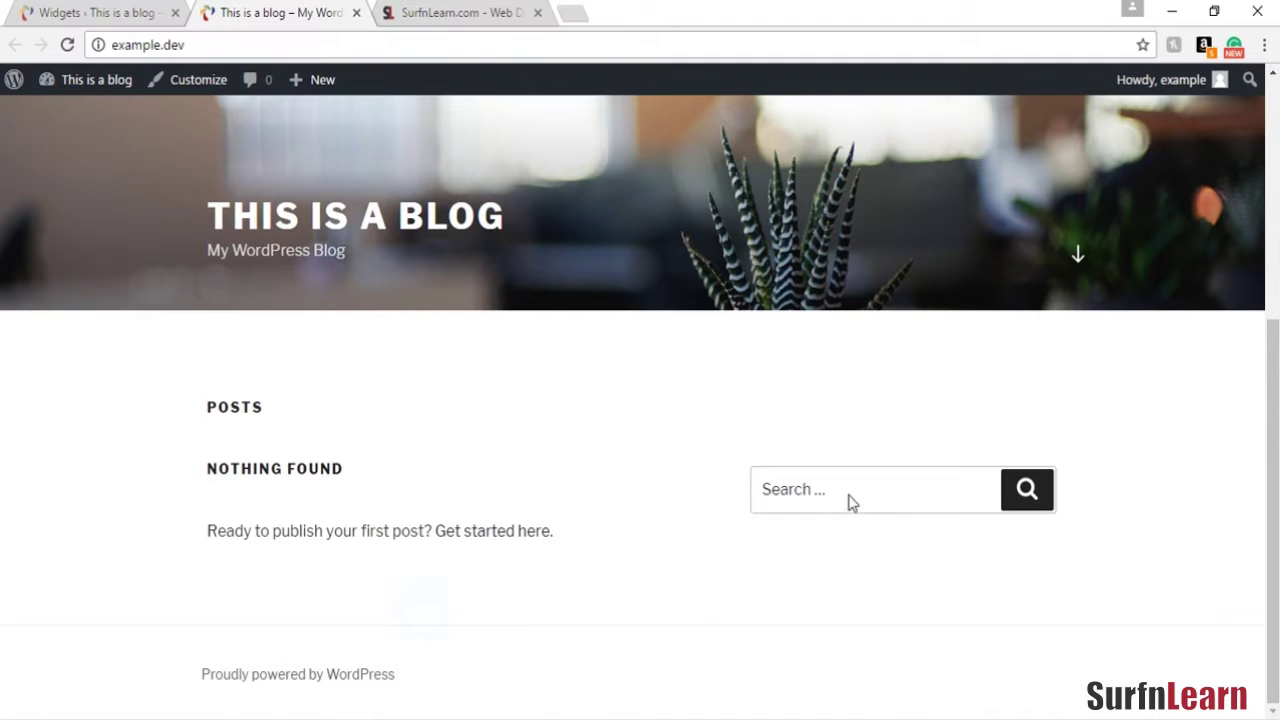
pyautogui.click(145, 8)
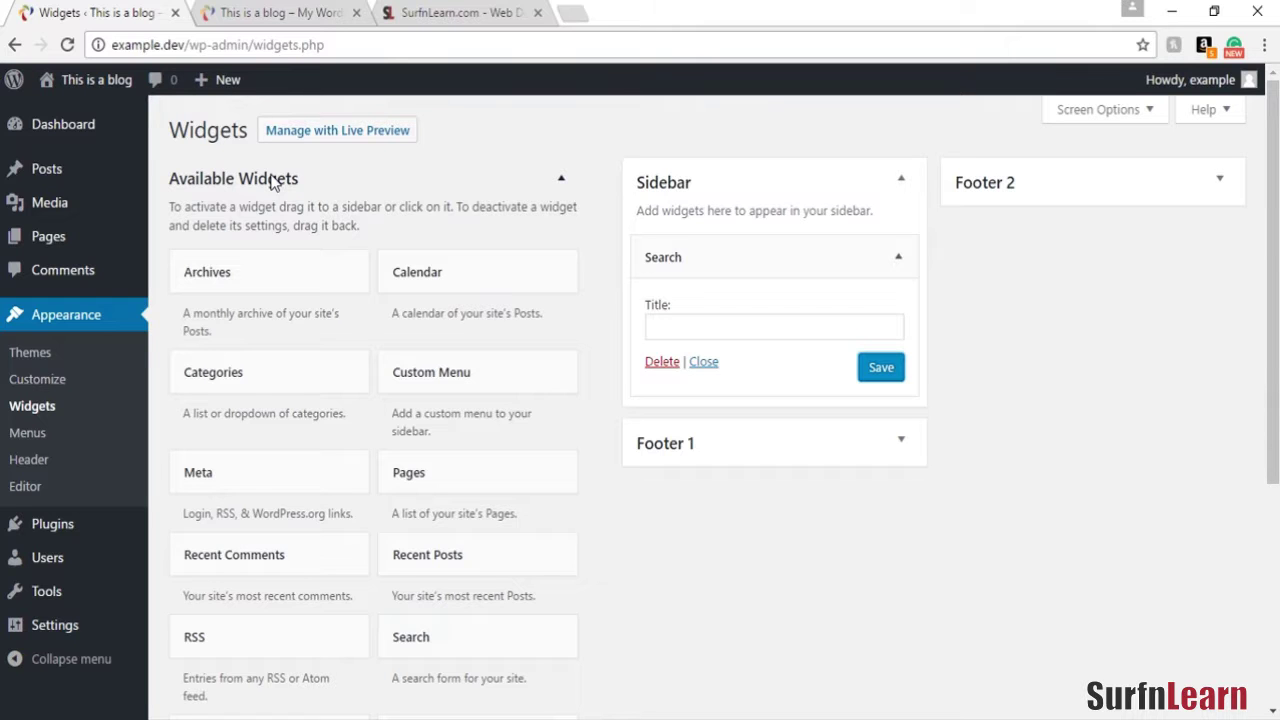
pyautogui.scroll(-4, 484, 415)
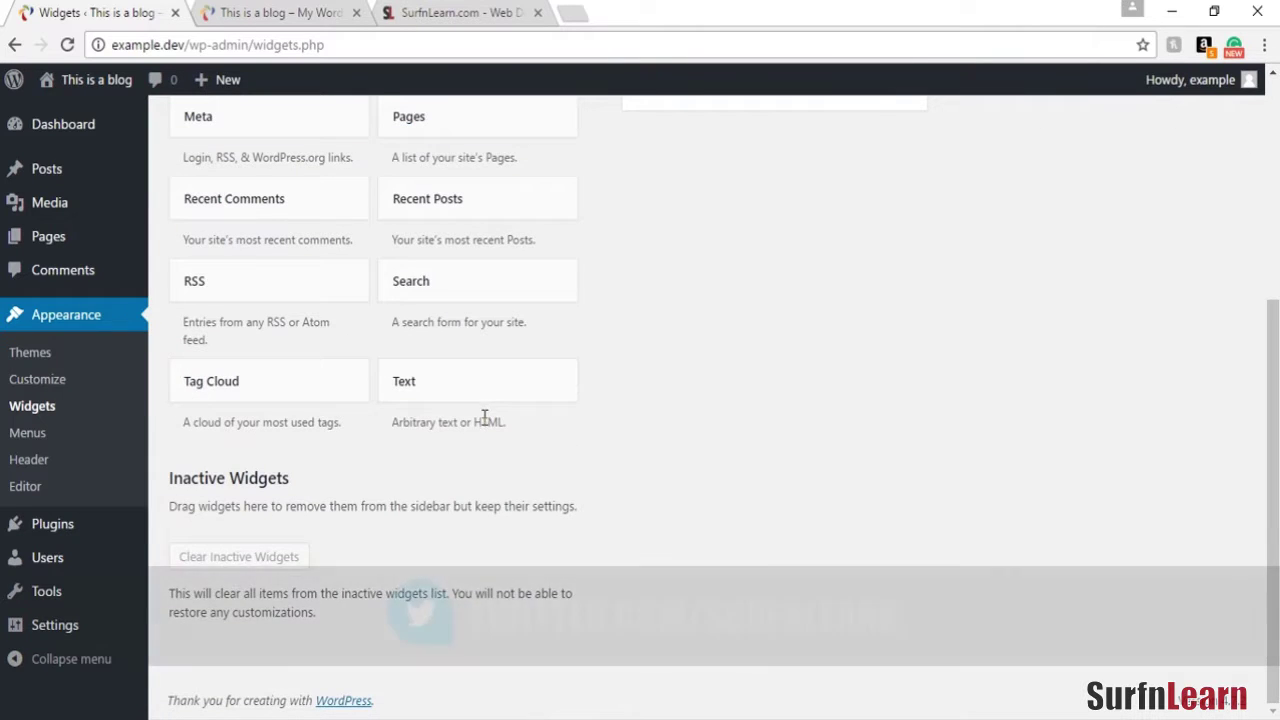
pyautogui.scroll(4, 503, 451)
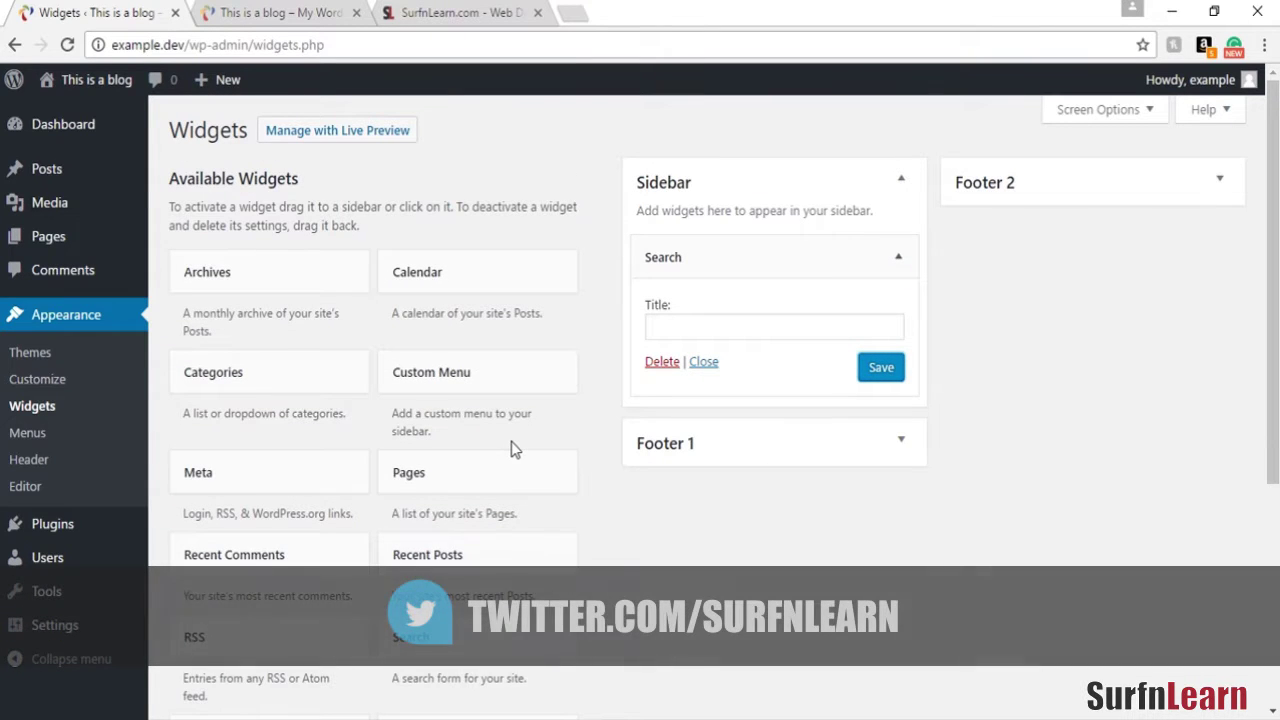
pyautogui.scroll(-4, 511, 445)
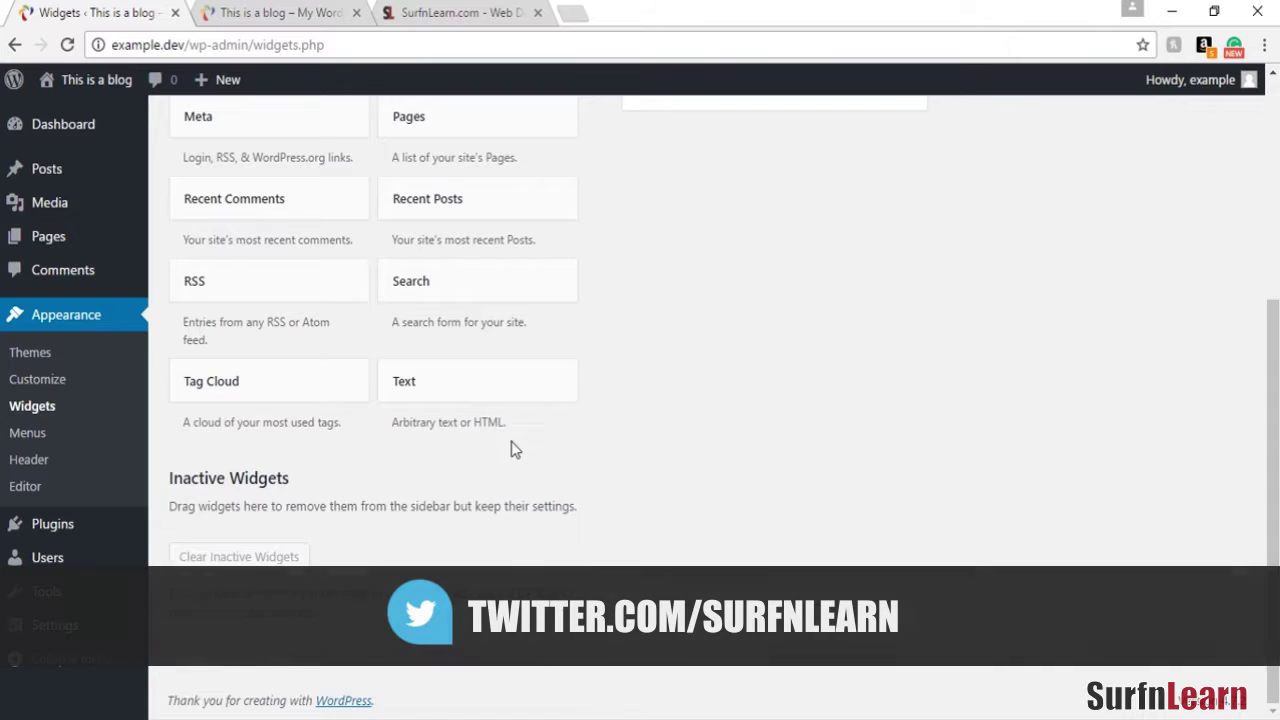
pyautogui.scroll(4, 513, 451)
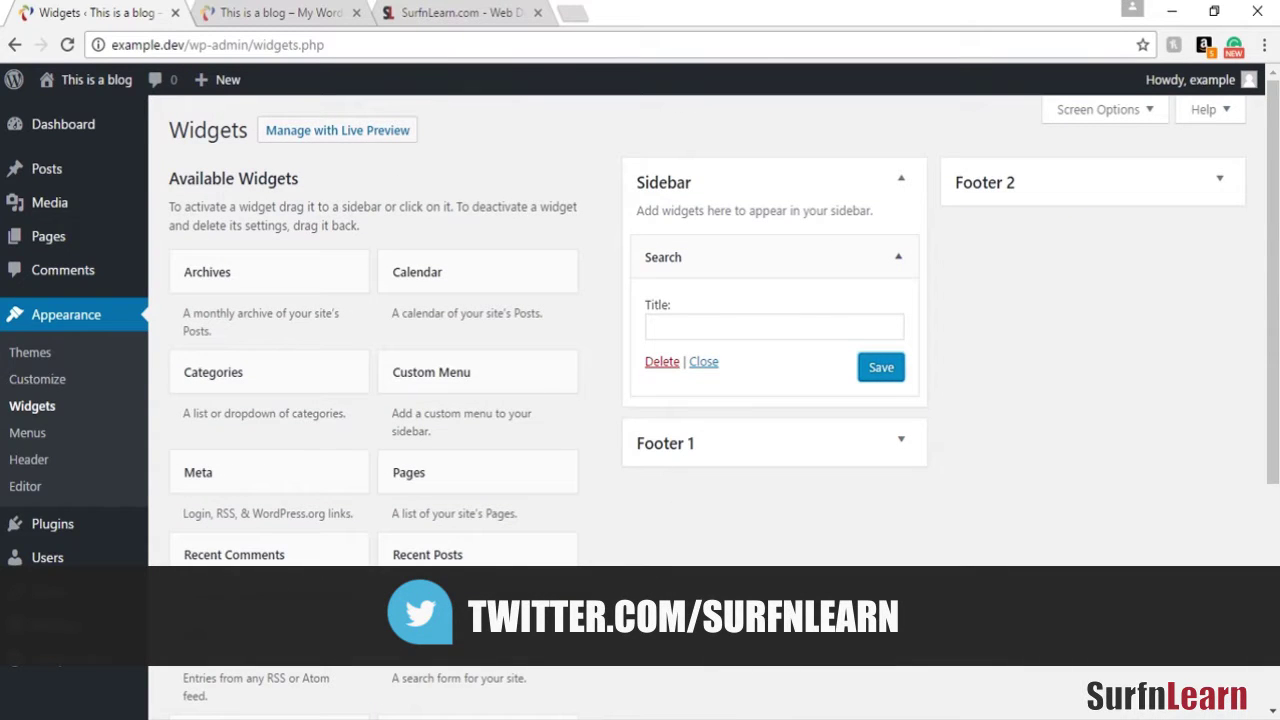
pyautogui.scroll(-3, 657, 466)
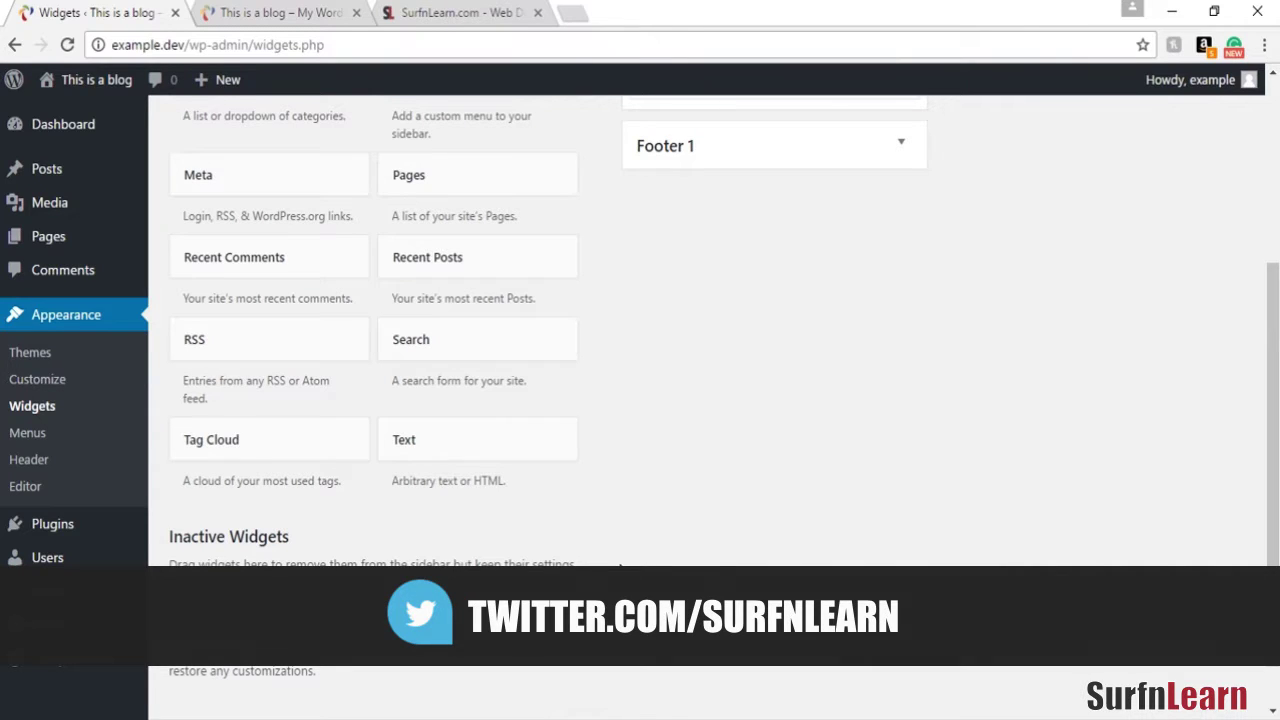
# Create a new navigation menu named 'Primary'.
pyautogui.click(24, 436)
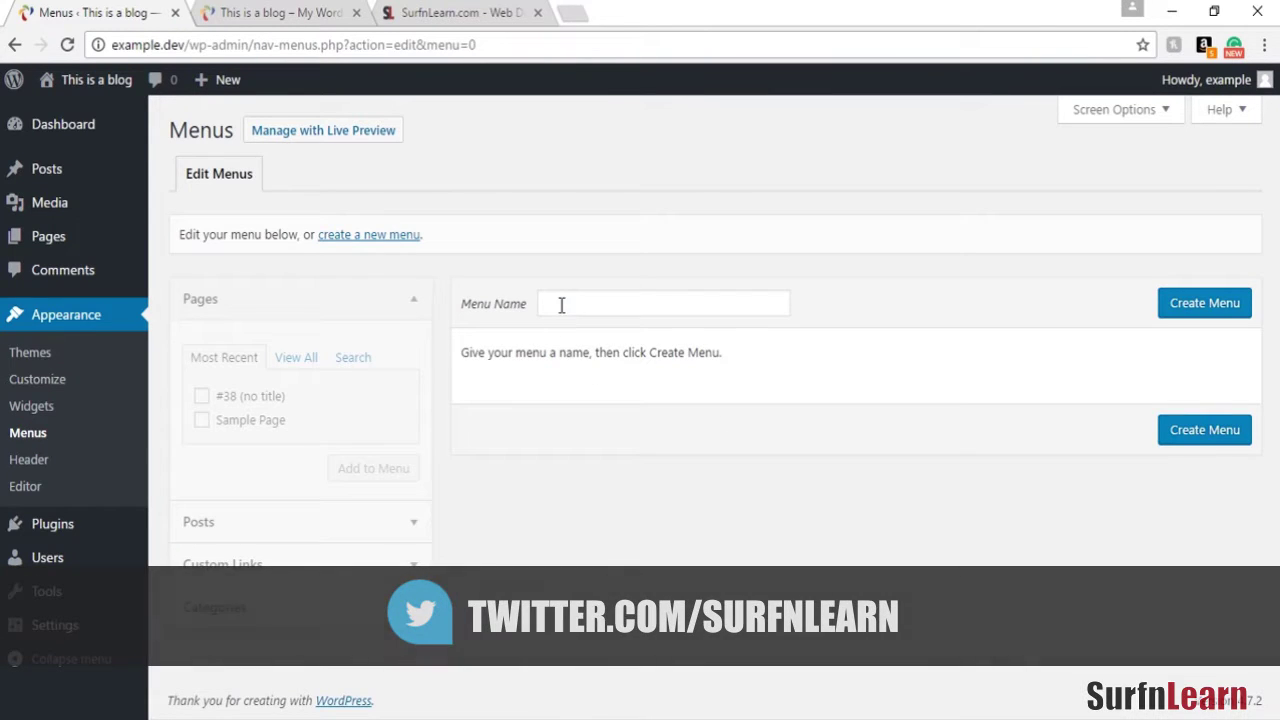
pyautogui.click(560, 303)
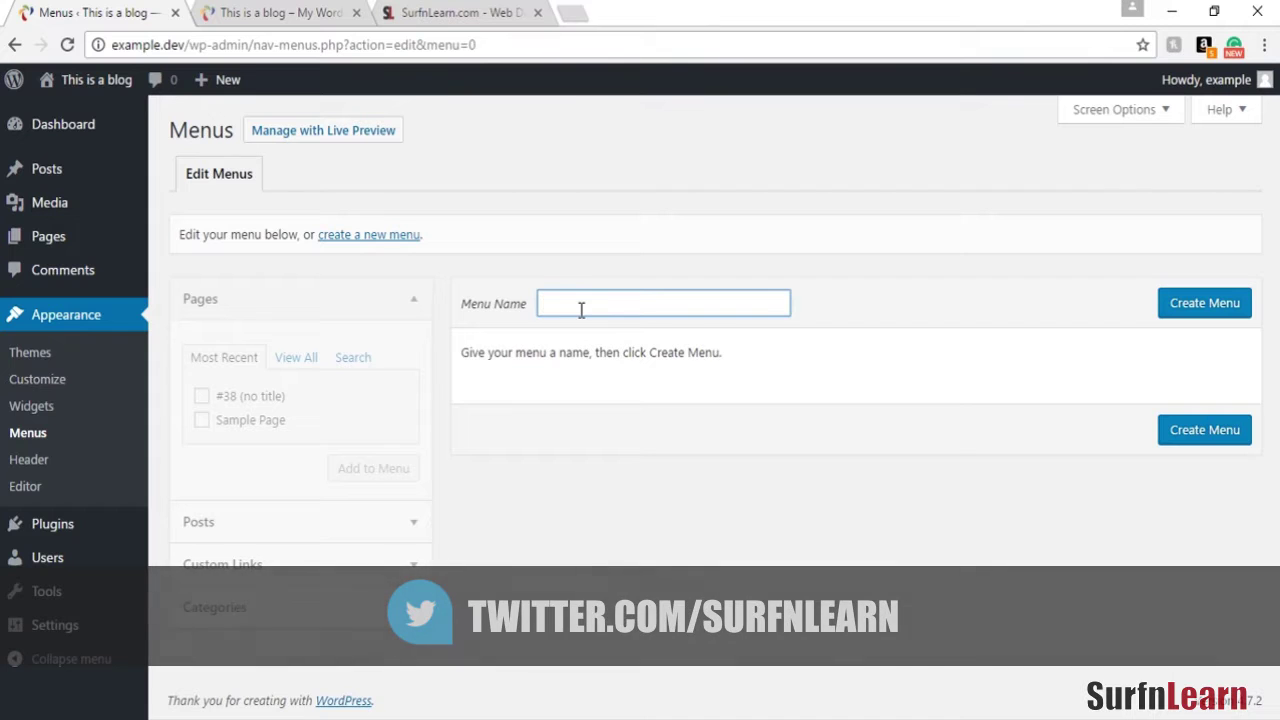
pyautogui.write('Primary')
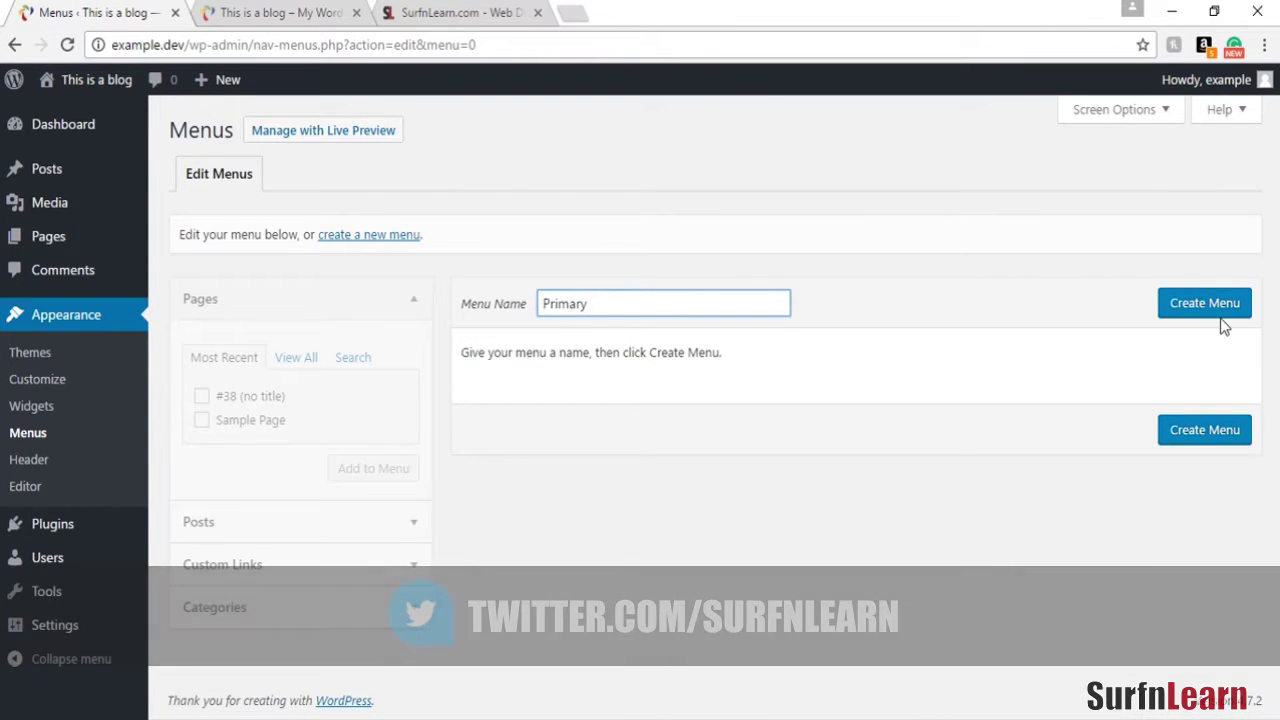
pyautogui.click(1221, 316)
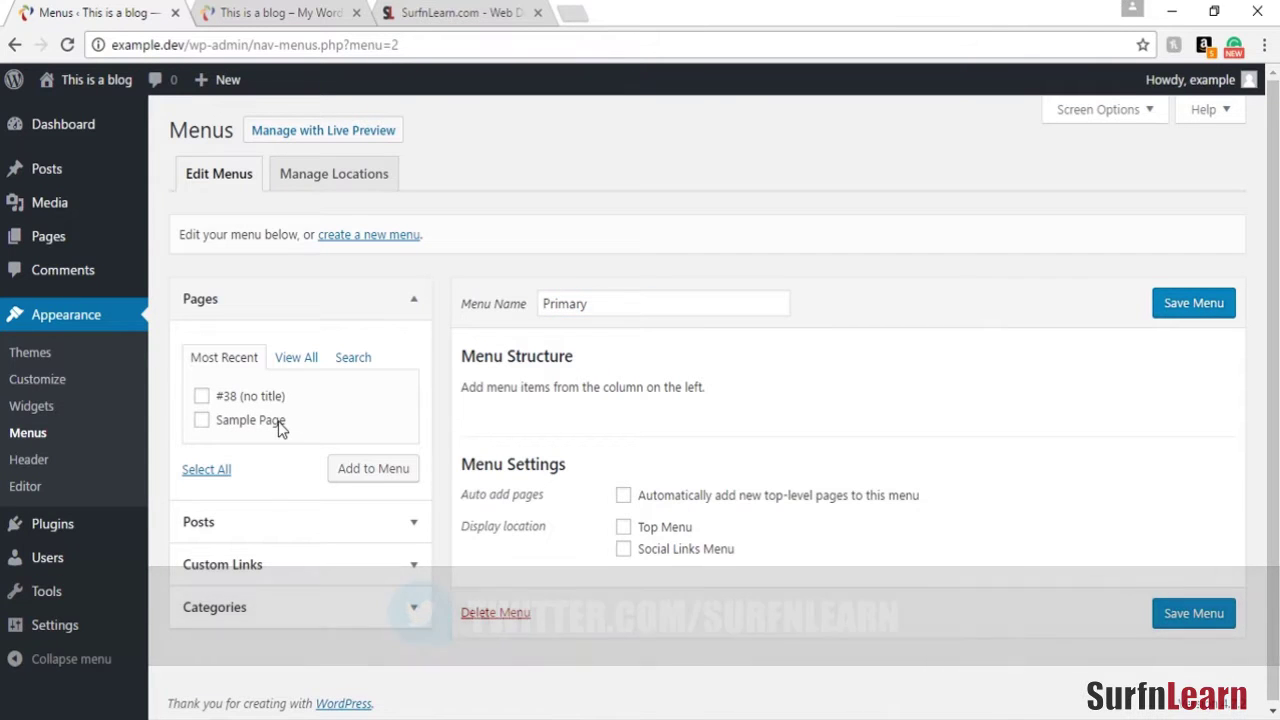
# Add Sample Page to the Primary menu, save it, and view the blog's front page.
pyautogui.click(280, 424)
pyautogui.click(393, 472)
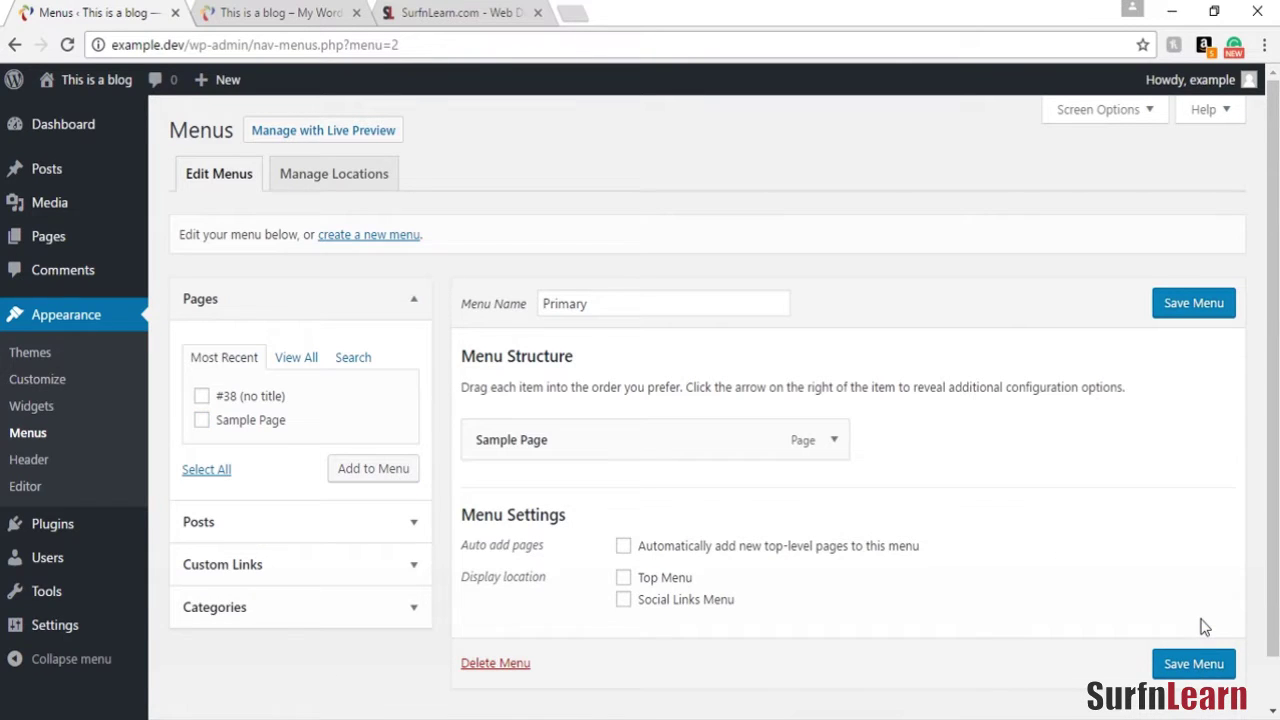
pyautogui.click(1197, 665)
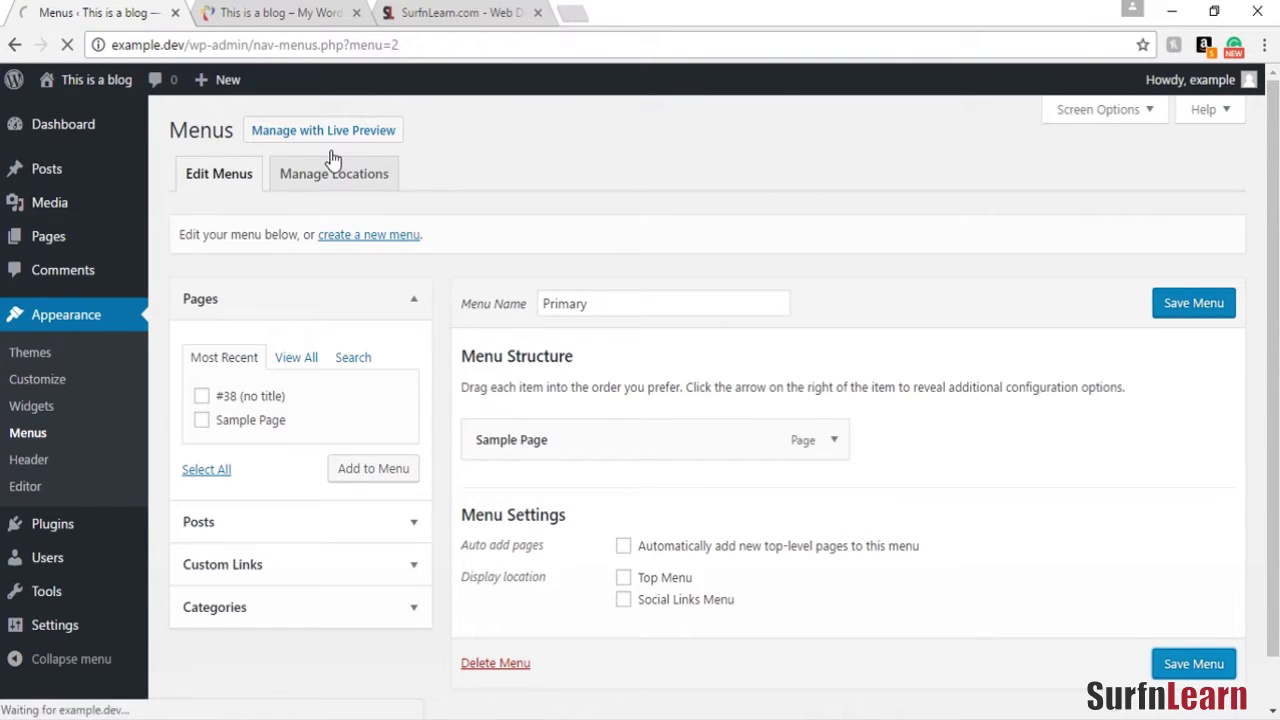
pyautogui.click(305, 12)
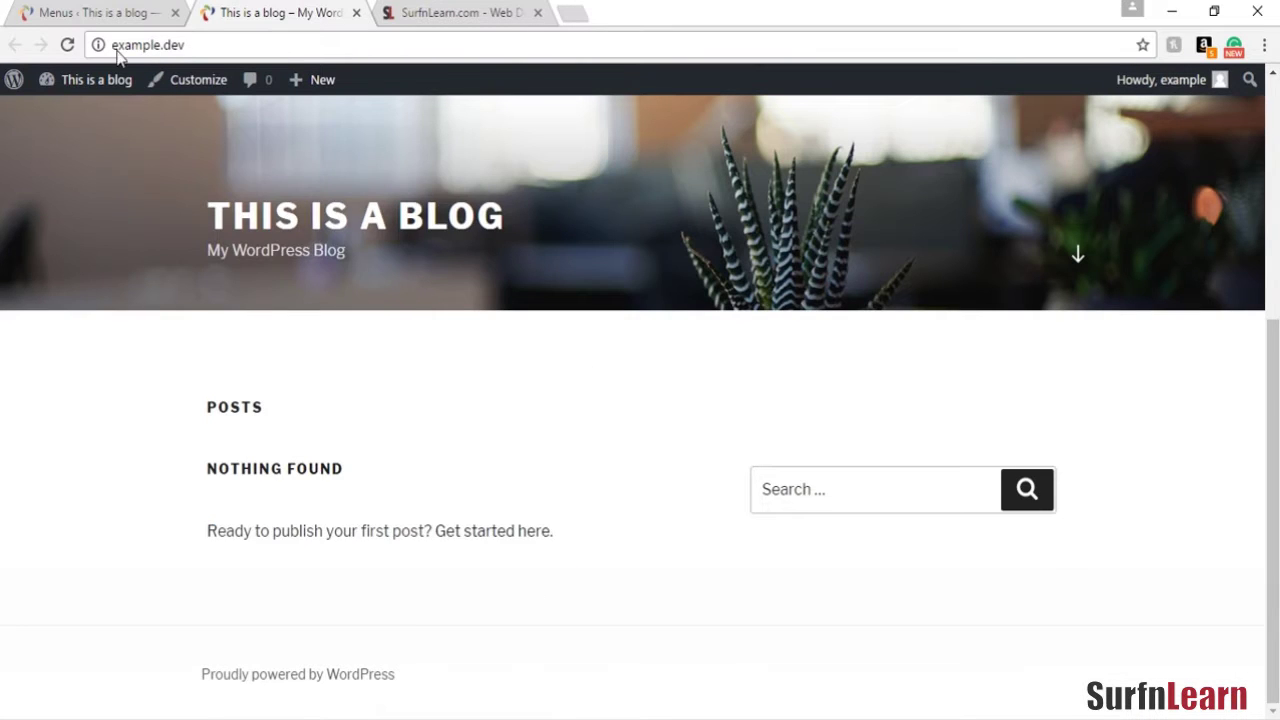
pyautogui.scroll(4, 297, 346)
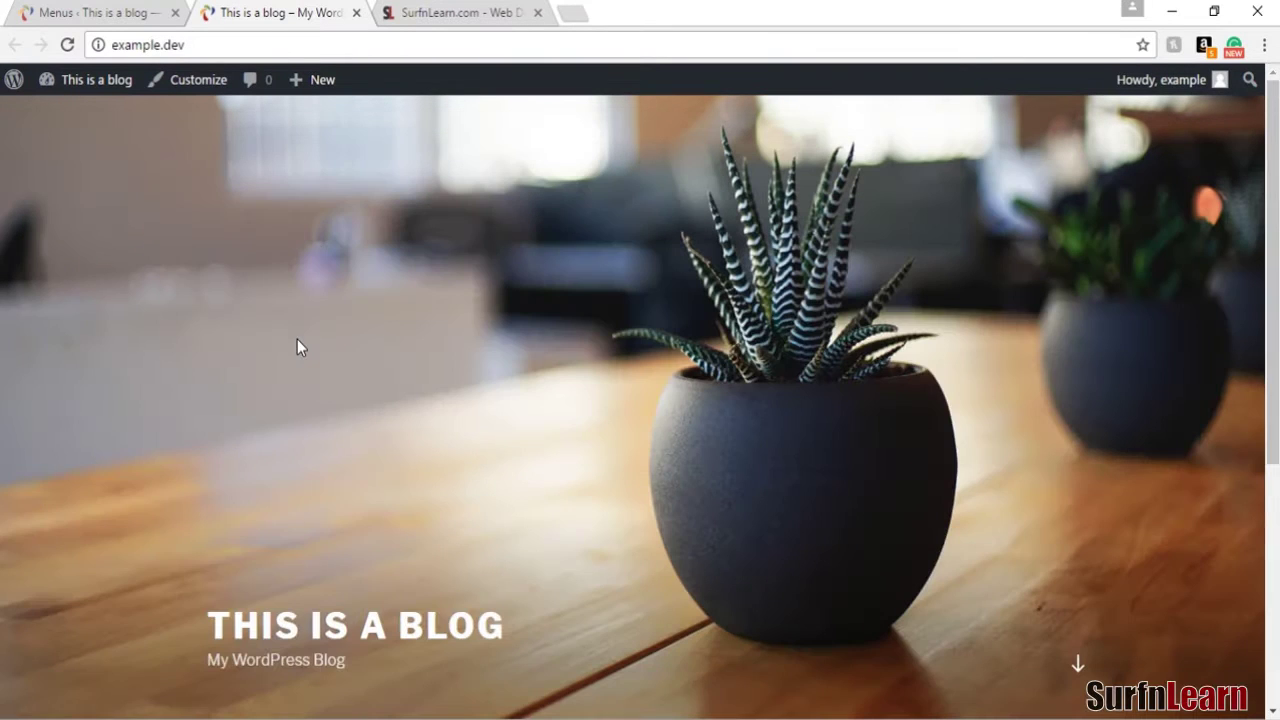
# Reload and scroll through the blog front page, then return to the Menus admin page.
pyautogui.click(70, 79)
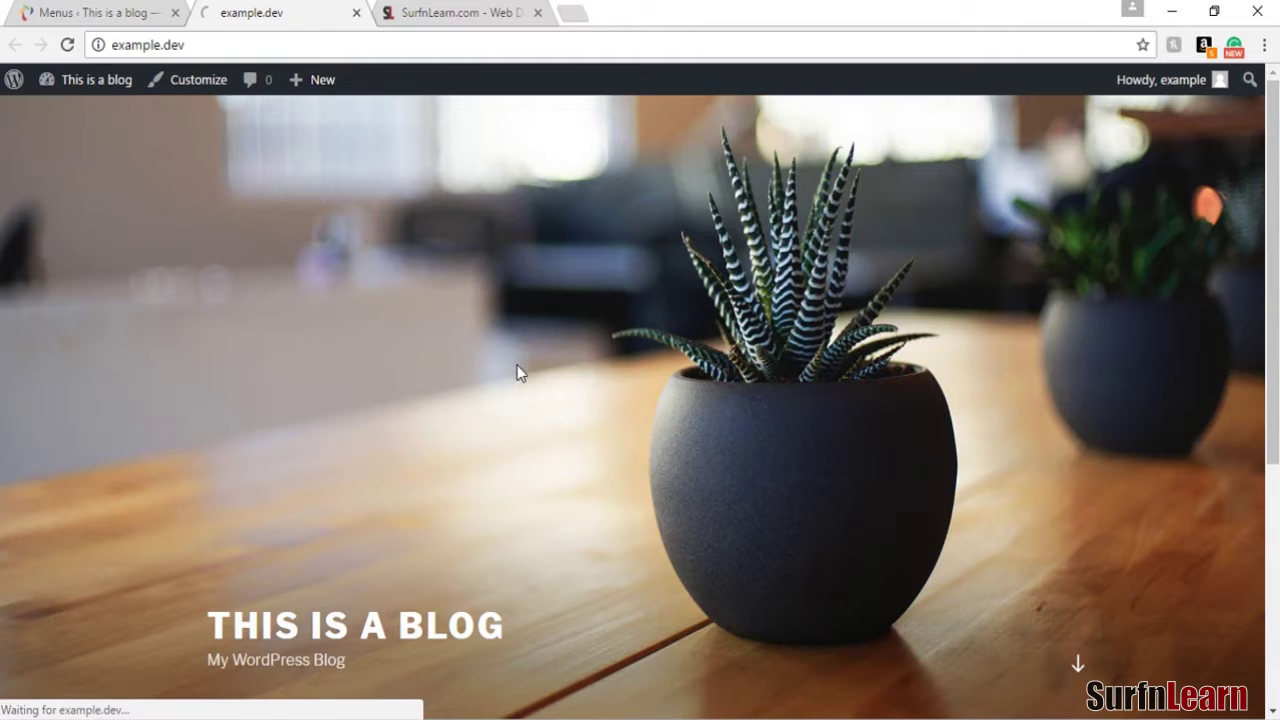
pyautogui.scroll(-3, 517, 370)
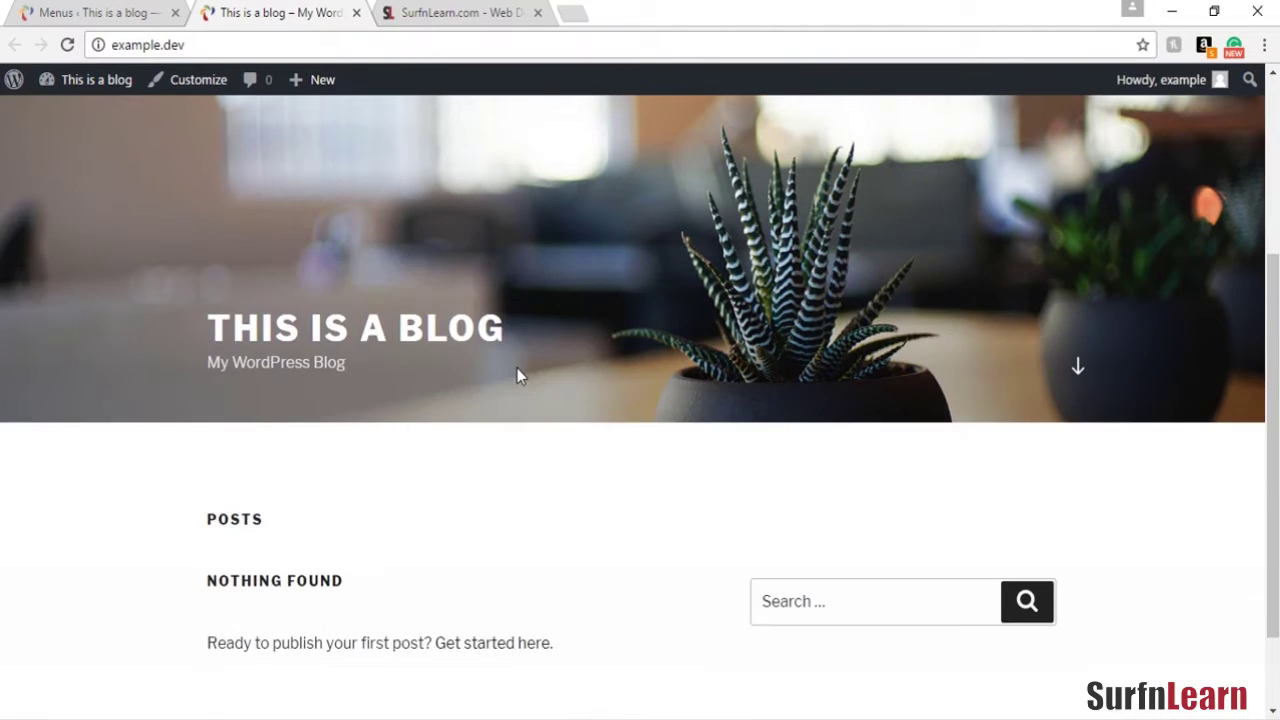
pyautogui.scroll(-1, 517, 375)
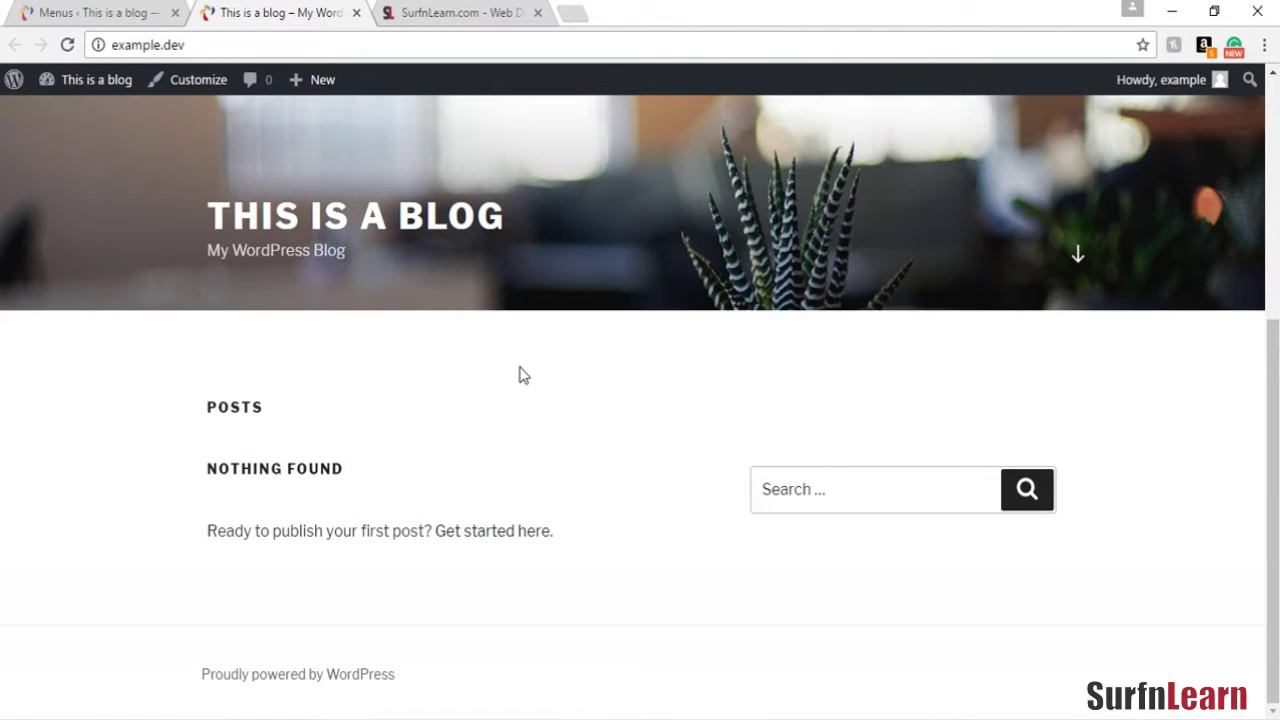
pyautogui.scroll(4, 525, 378)
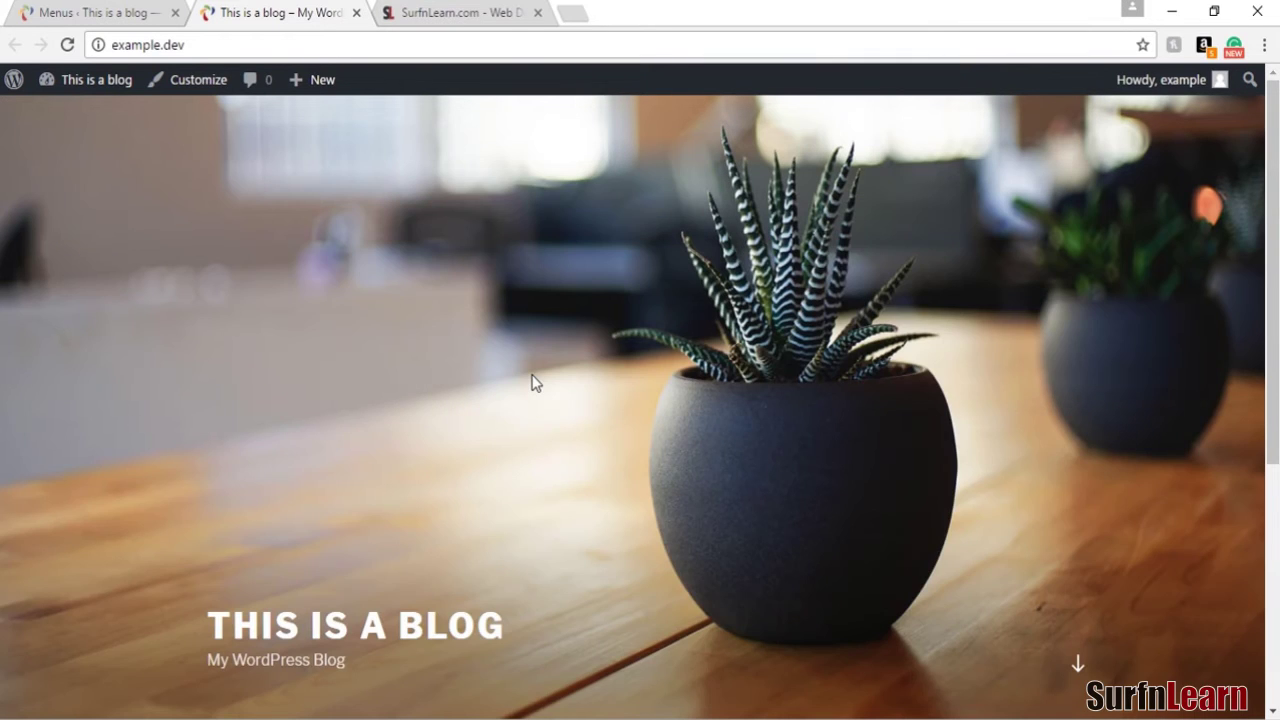
pyautogui.scroll(-4, 535, 383)
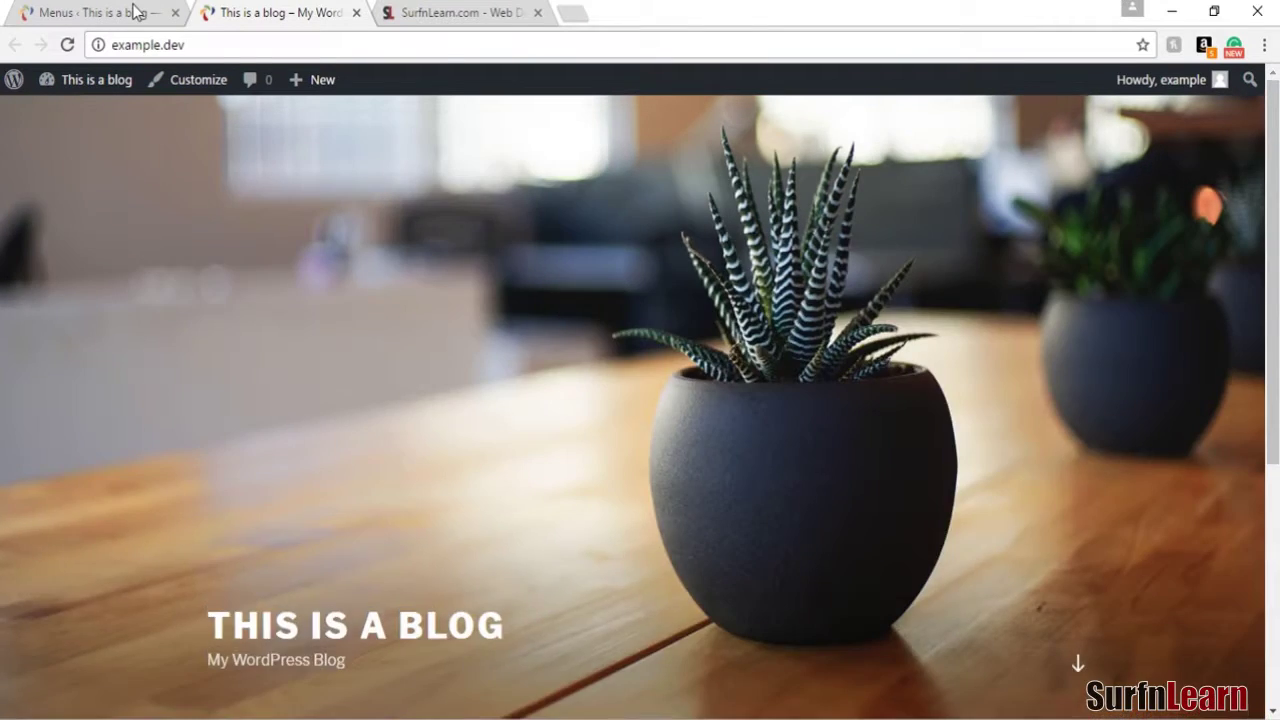
pyautogui.click(131, 11)
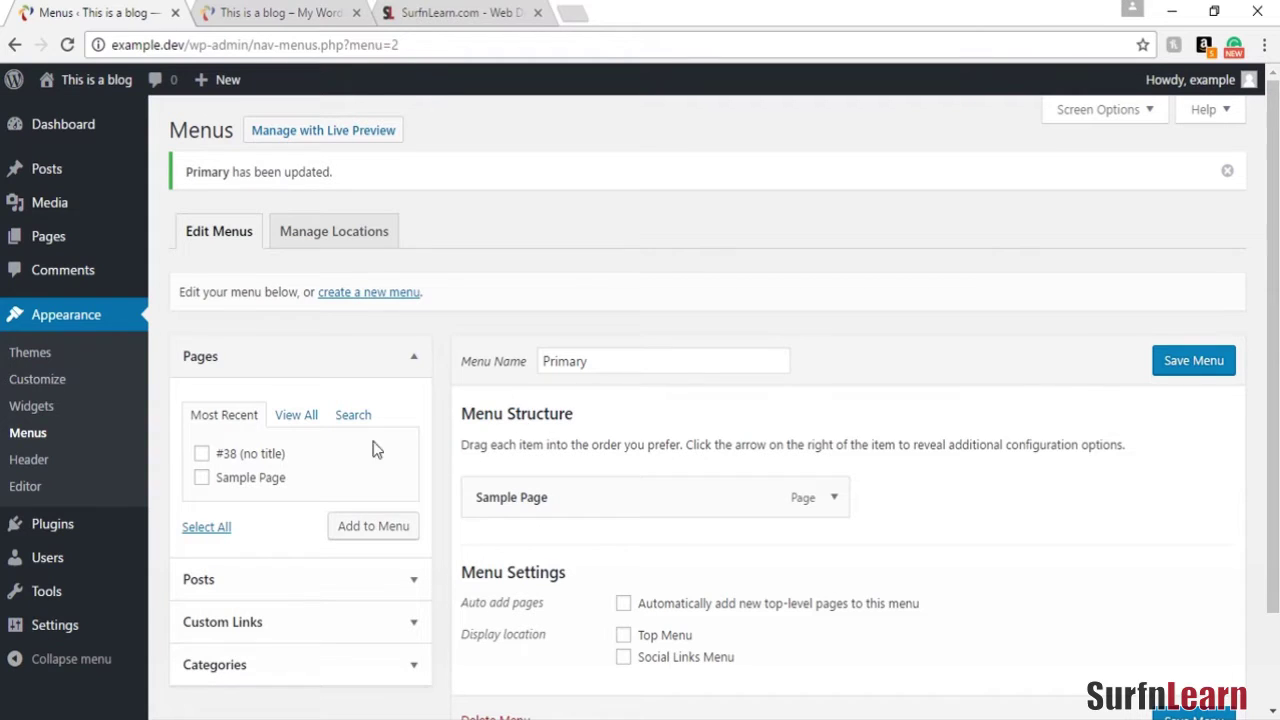
pyautogui.click(30, 461)
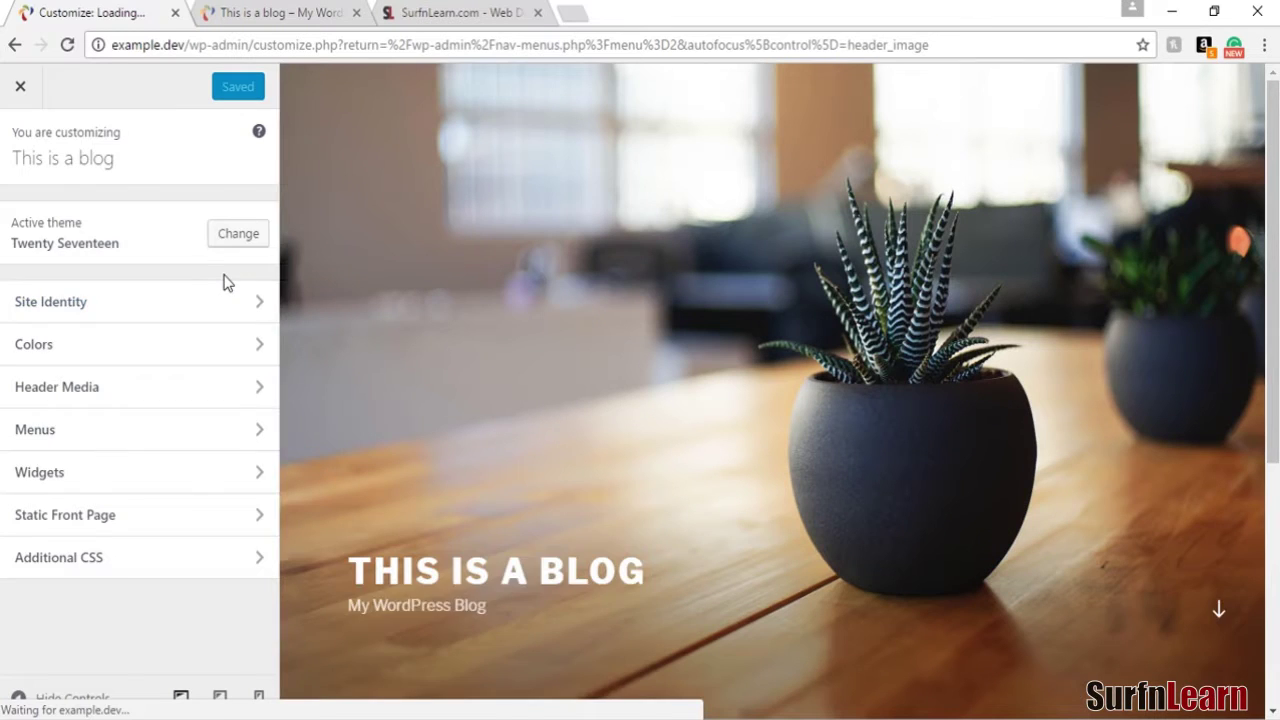
pyautogui.scroll(-5, 200, 305)
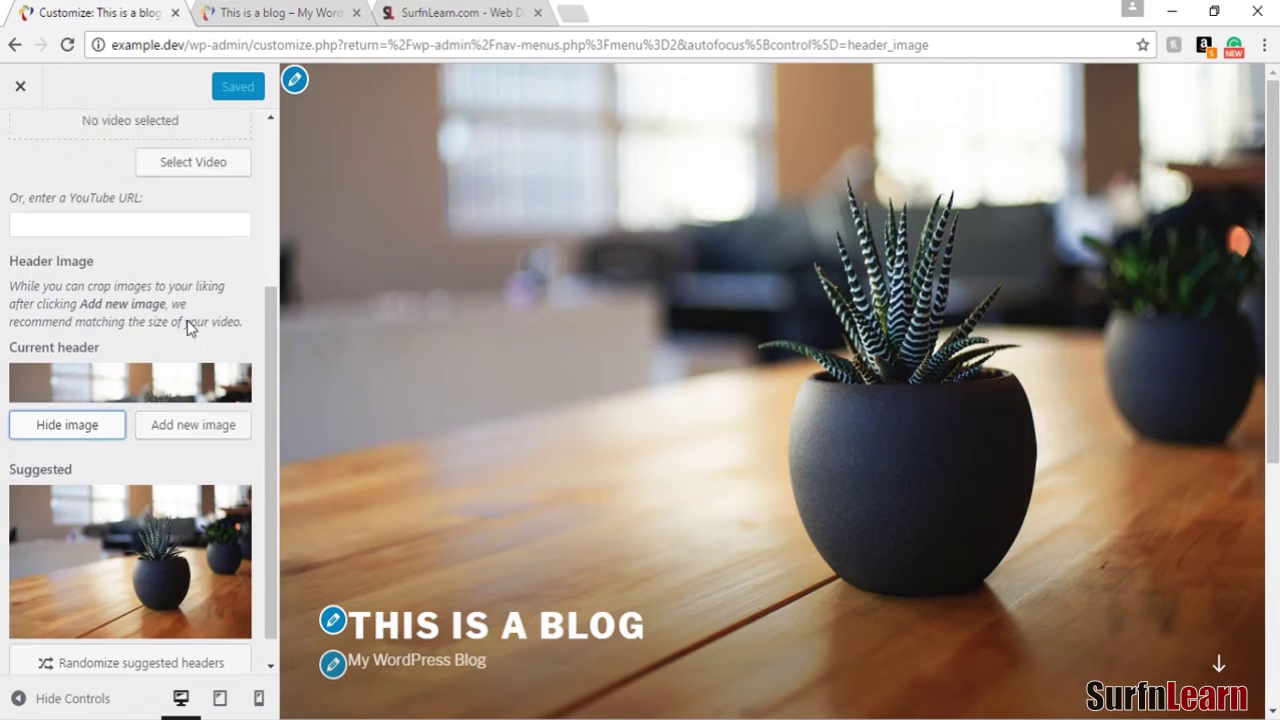
pyautogui.scroll(4, 185, 328)
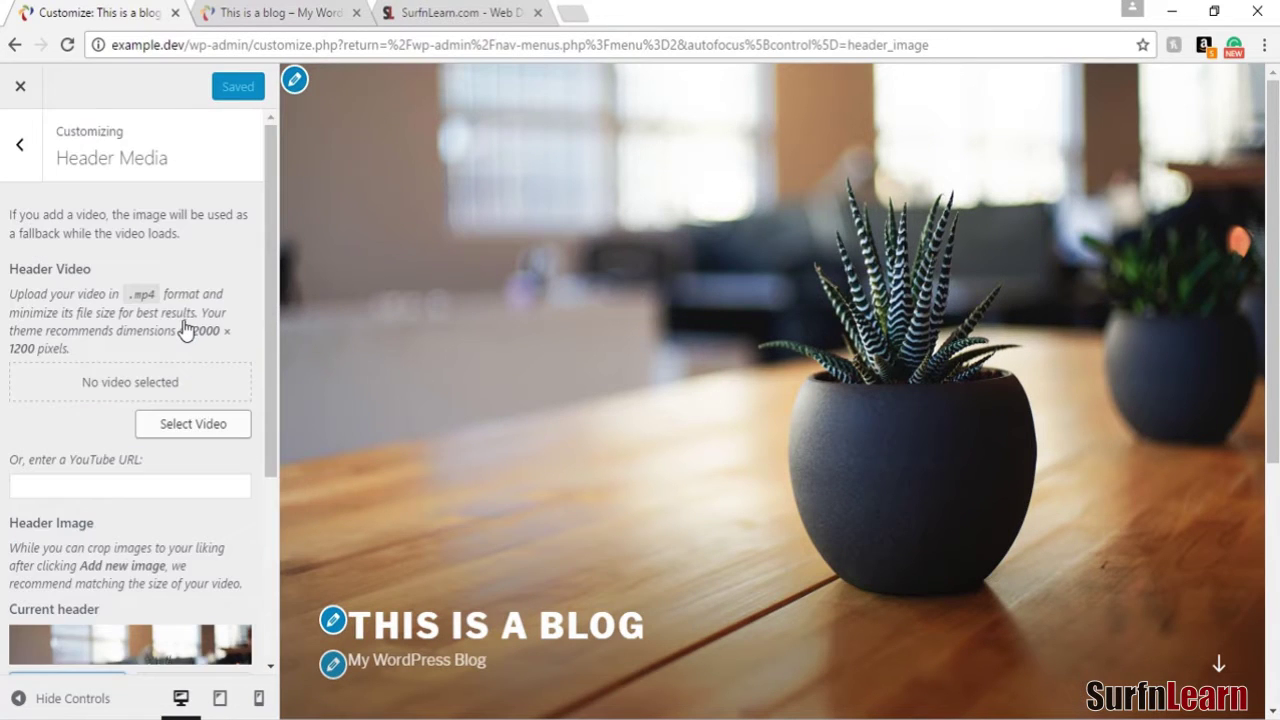
pyautogui.click(34, 157)
pyautogui.click(20, 86)
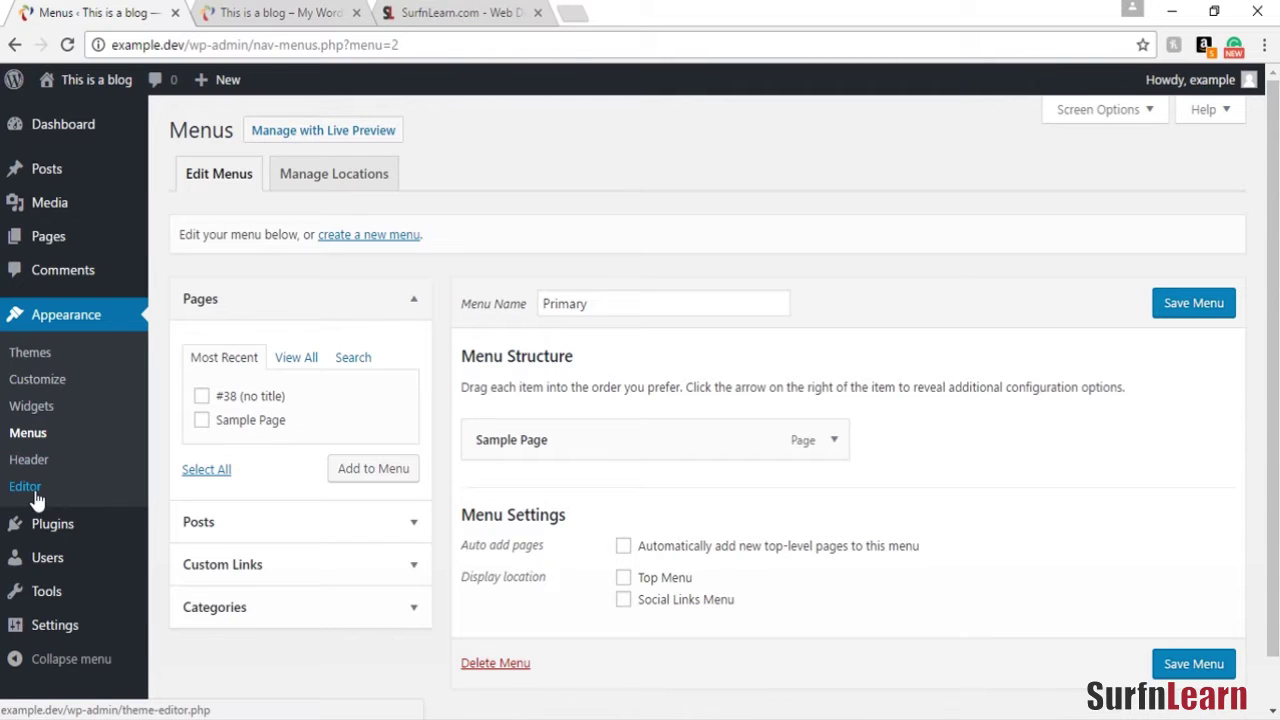
# Scroll through Twenty Seventeen's style.css licence header and table of contents in the theme editor.
pyautogui.click(34, 492)
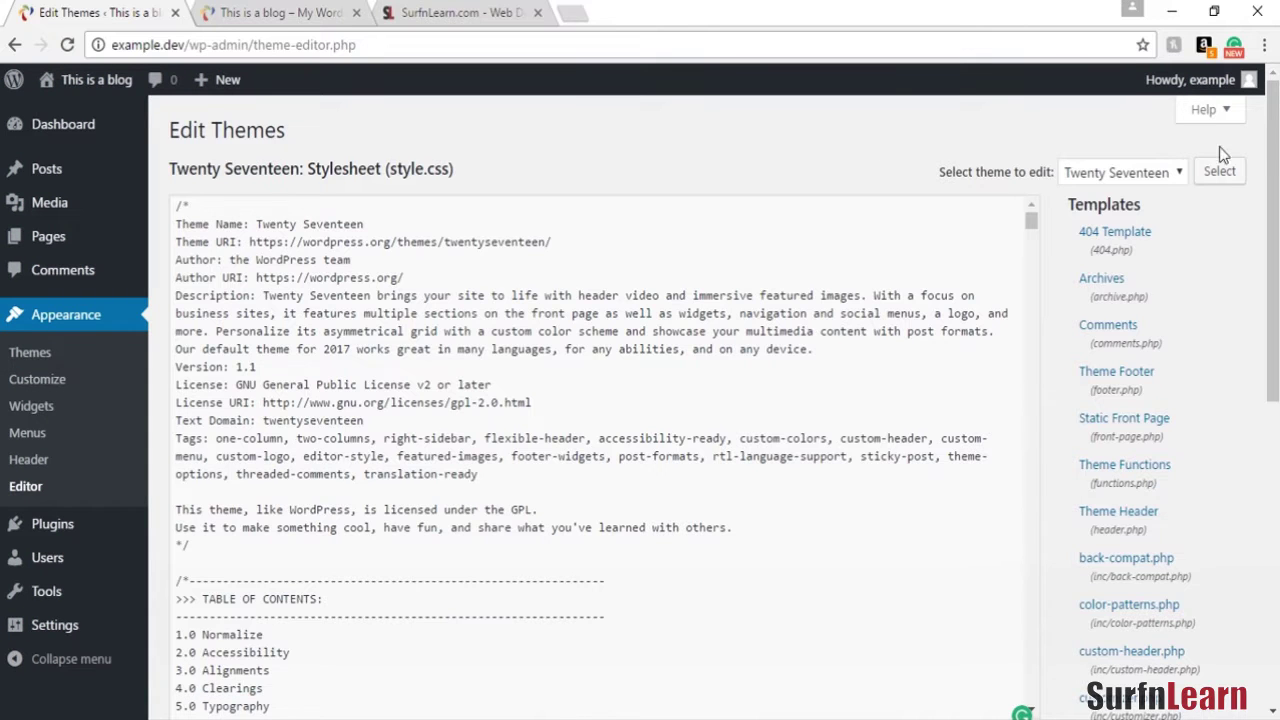
pyautogui.scroll(-1, 1250, 205)
pyautogui.scroll(-3, 1250, 205)
pyautogui.scroll(4, 1250, 213)
pyautogui.scroll(-4, 1218, 272)
pyautogui.scroll(-3, 1218, 272)
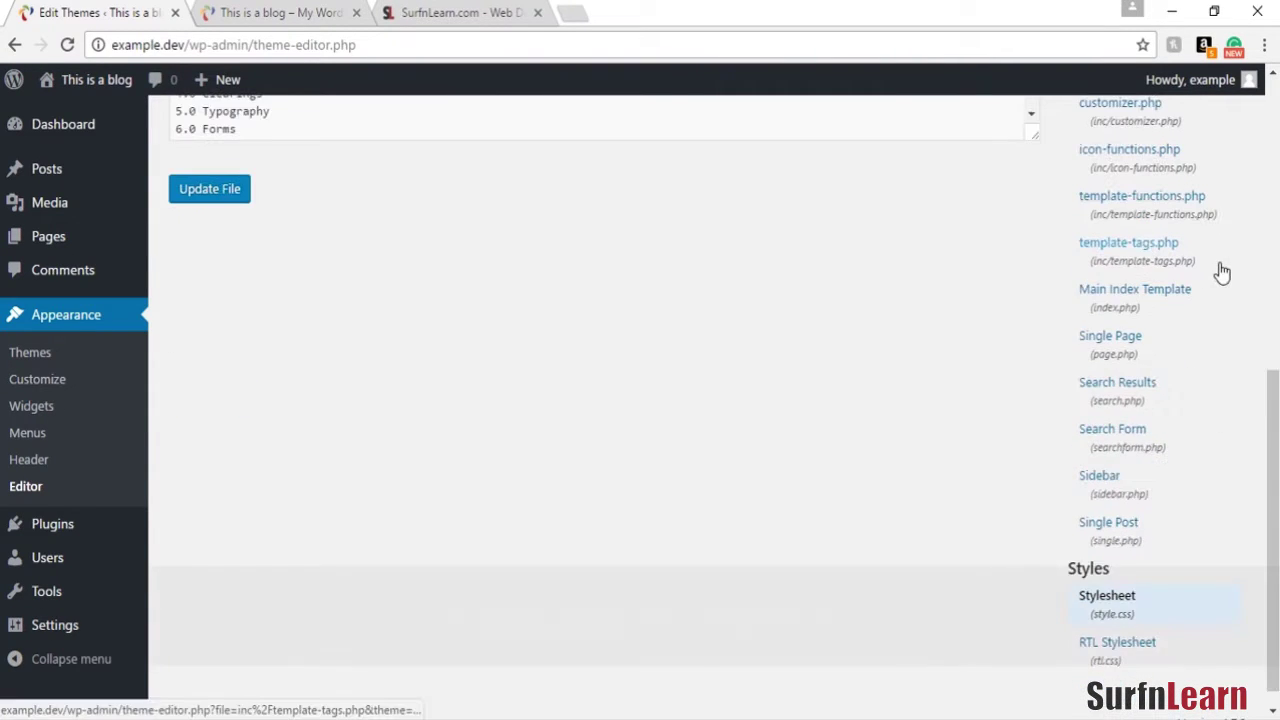
pyautogui.scroll(6, 1234, 343)
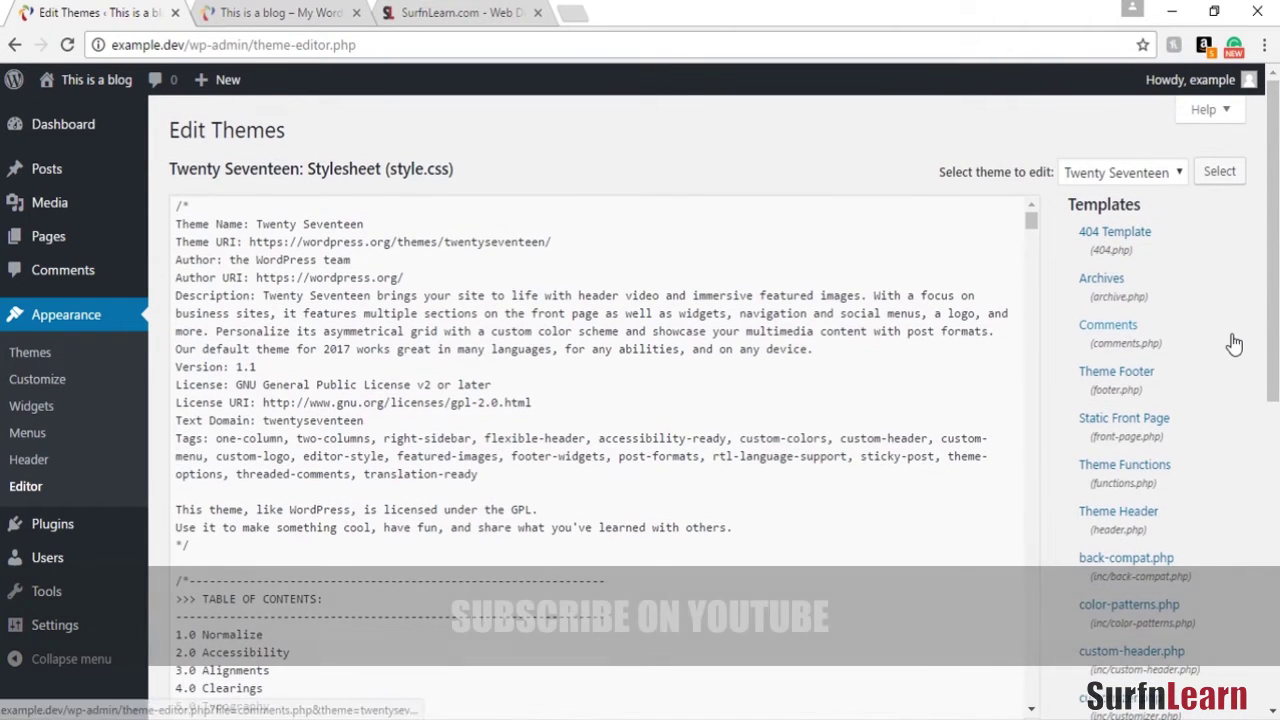
pyautogui.scroll(-4, 1233, 344)
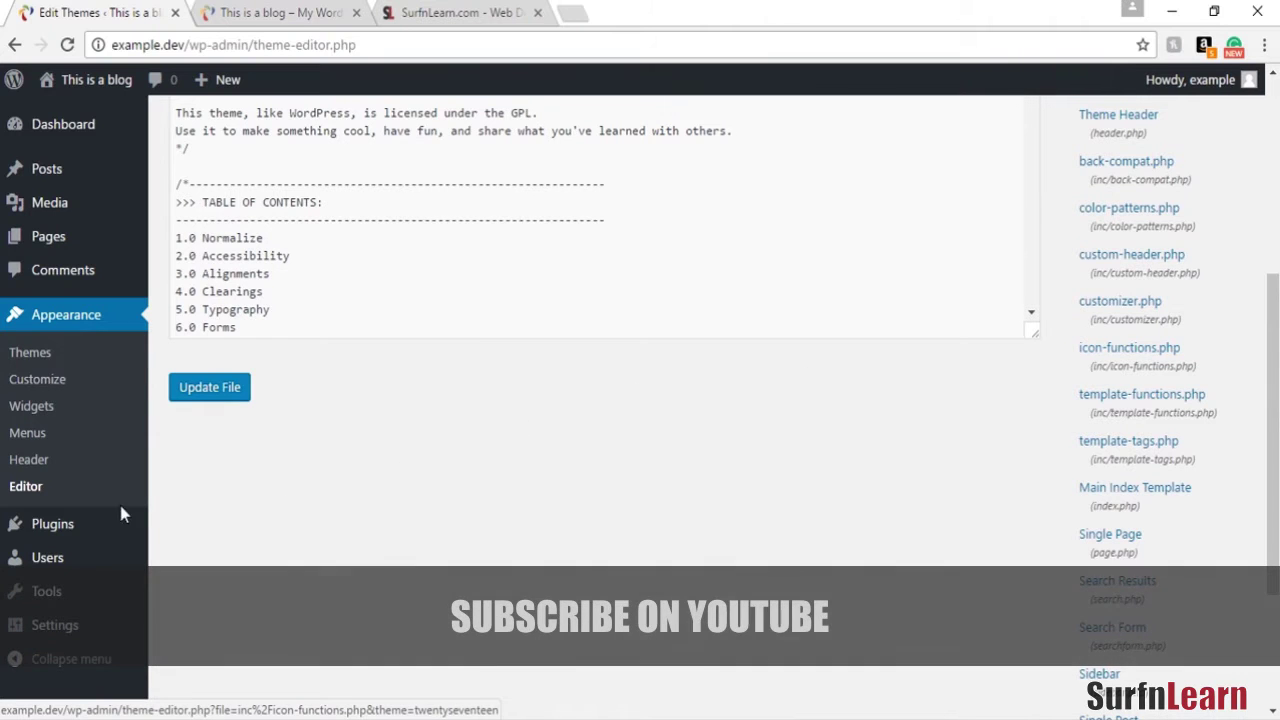
# From Installed Plugins, open the plugin editor and scroll through Akismet's akismet.php code.
pyautogui.moveTo(62, 528)
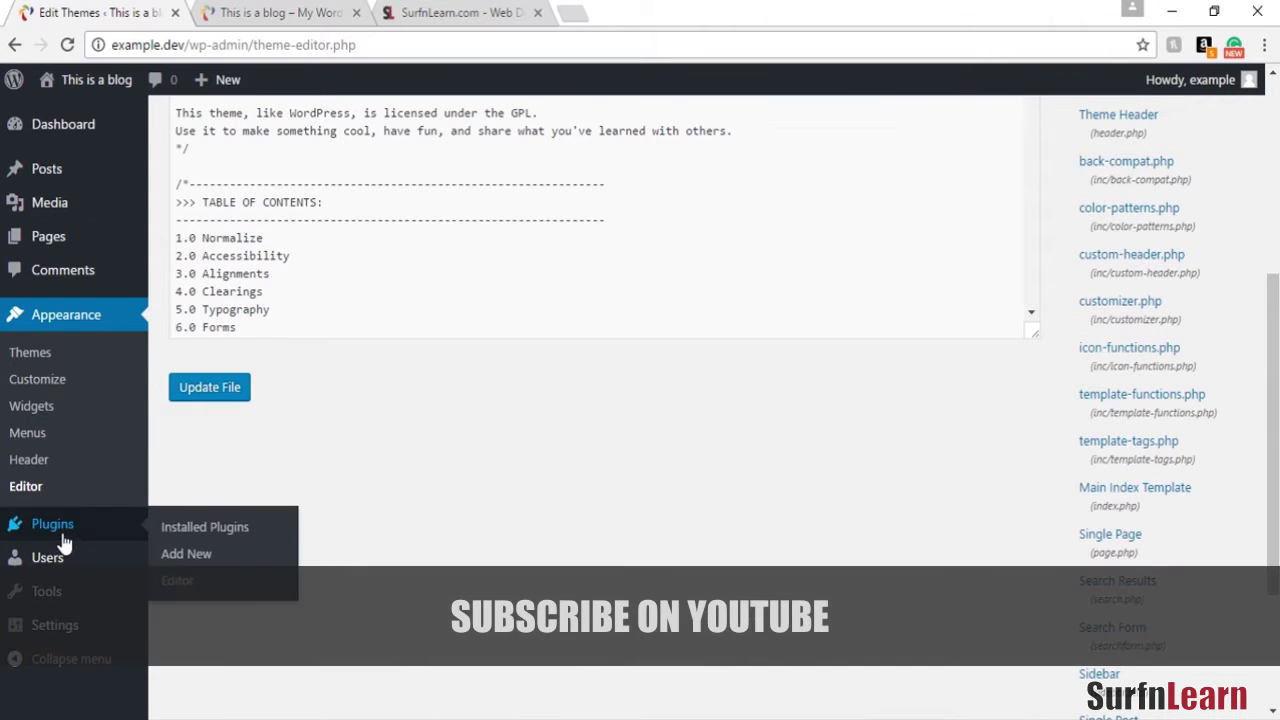
pyautogui.click(185, 537)
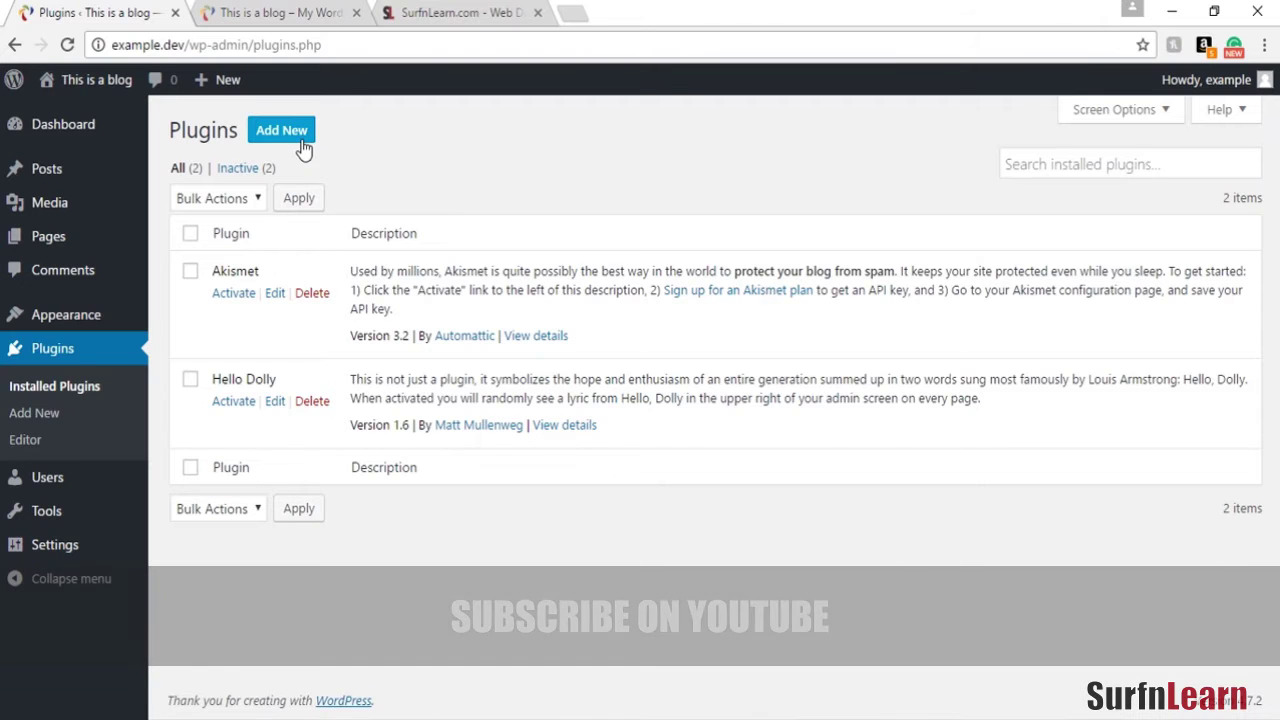
pyautogui.click(41, 444)
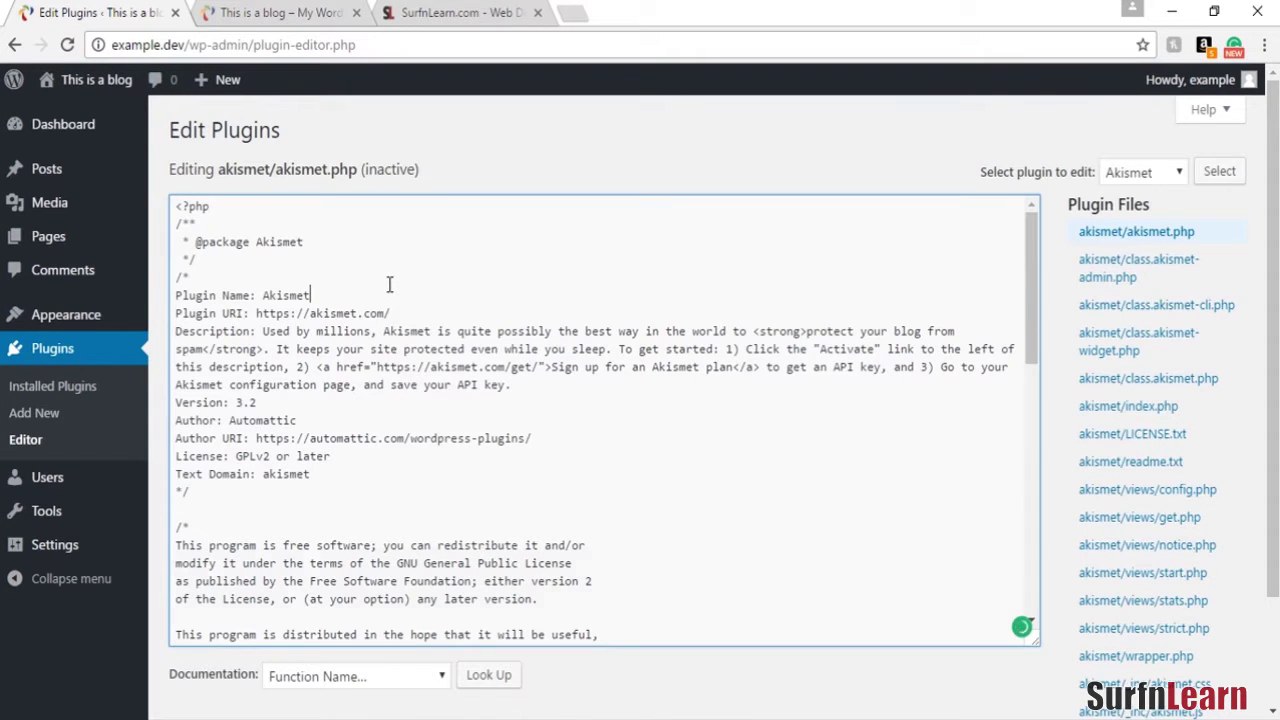
pyautogui.click(390, 286)
pyautogui.scroll(-6, 431, 390)
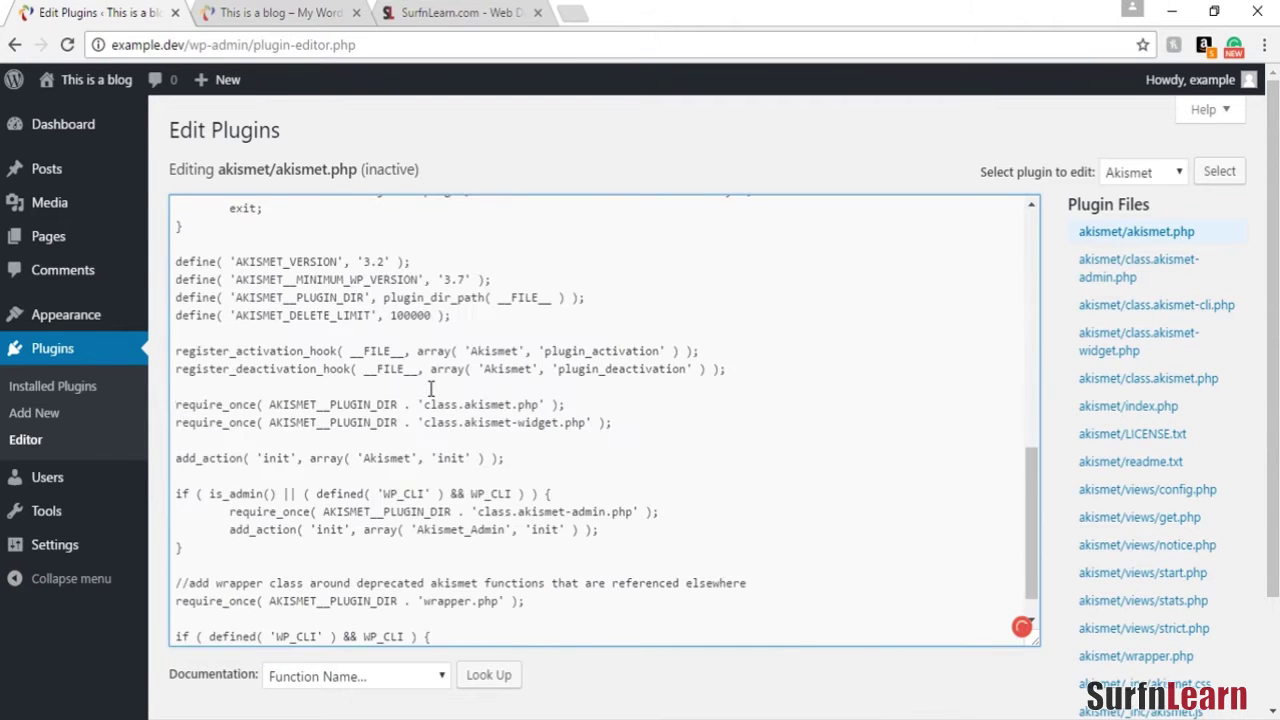
pyautogui.scroll(6, 431, 390)
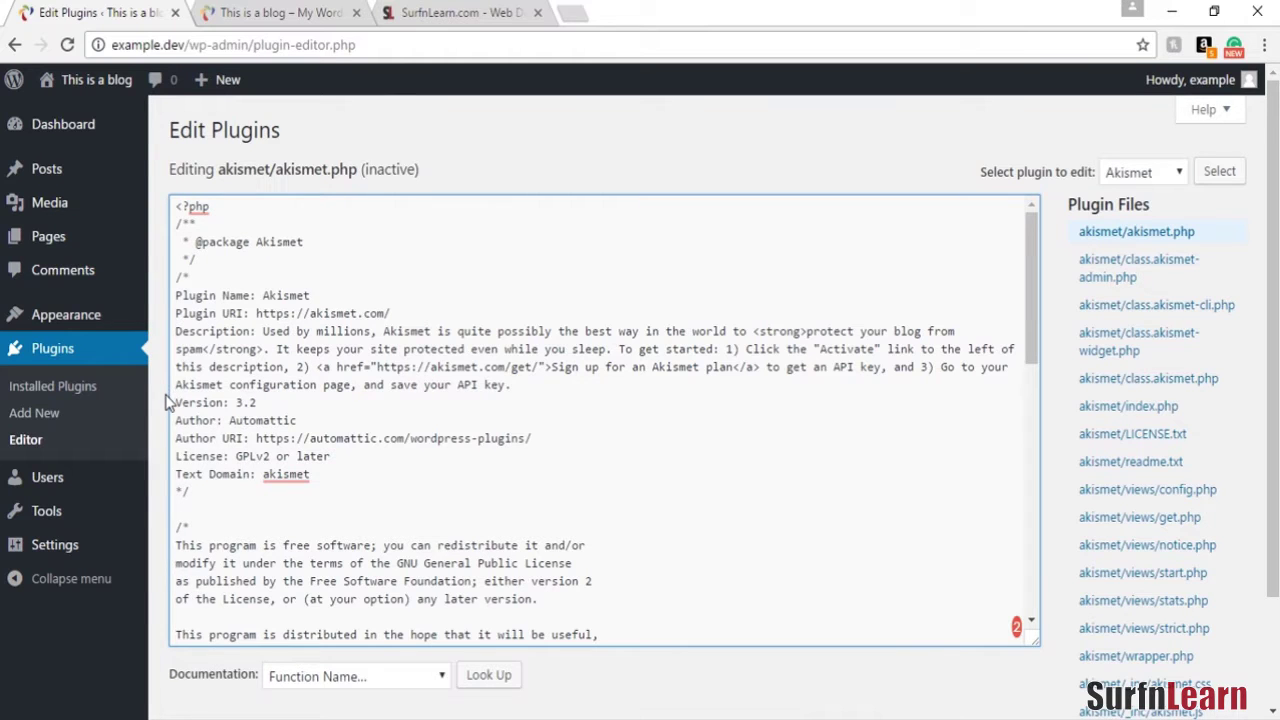
pyautogui.scroll(-2, 168, 402)
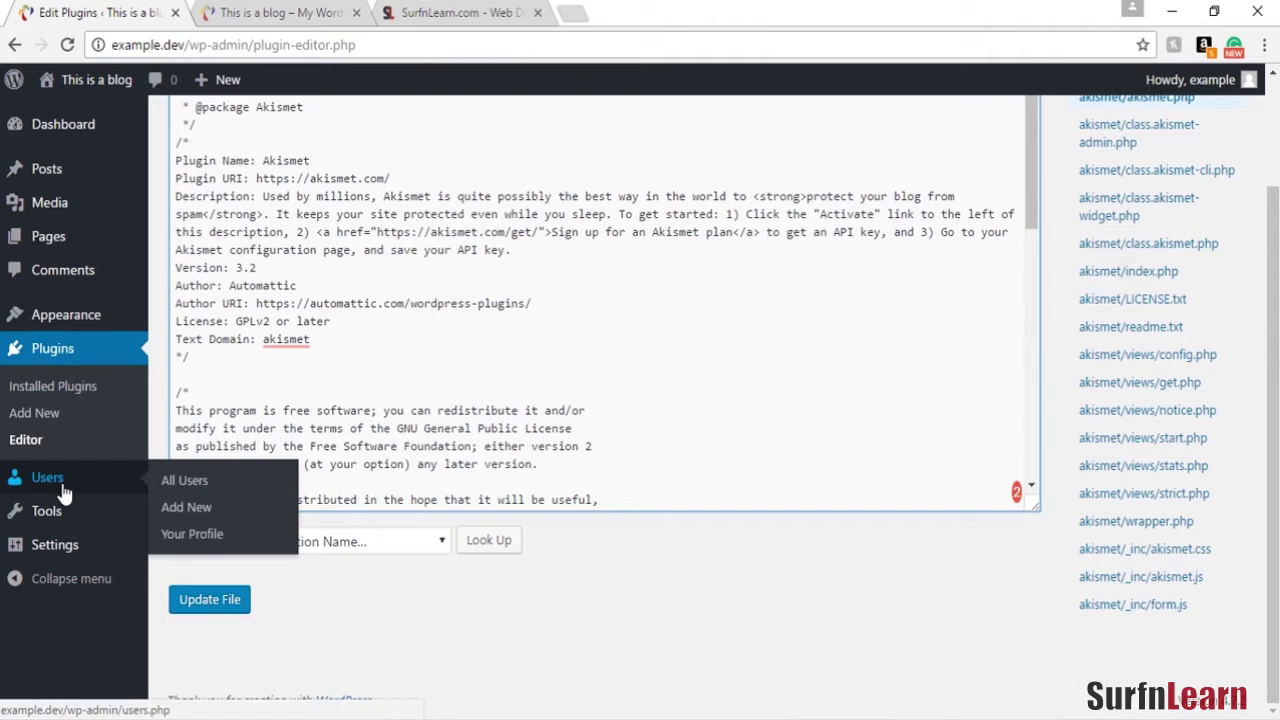
# View the Users list, then browse the Tools page listing Press This and the Categories and Tags Converter.
pyautogui.click(63, 490)
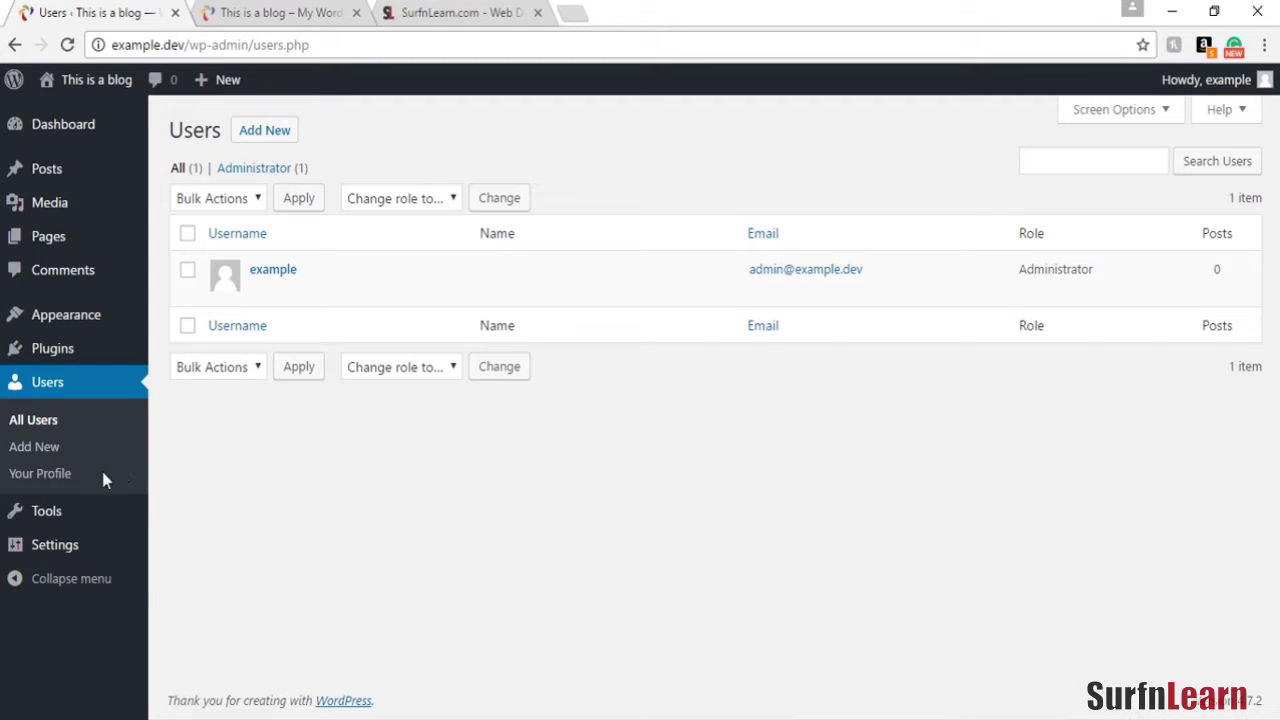
pyautogui.moveTo(28, 514)
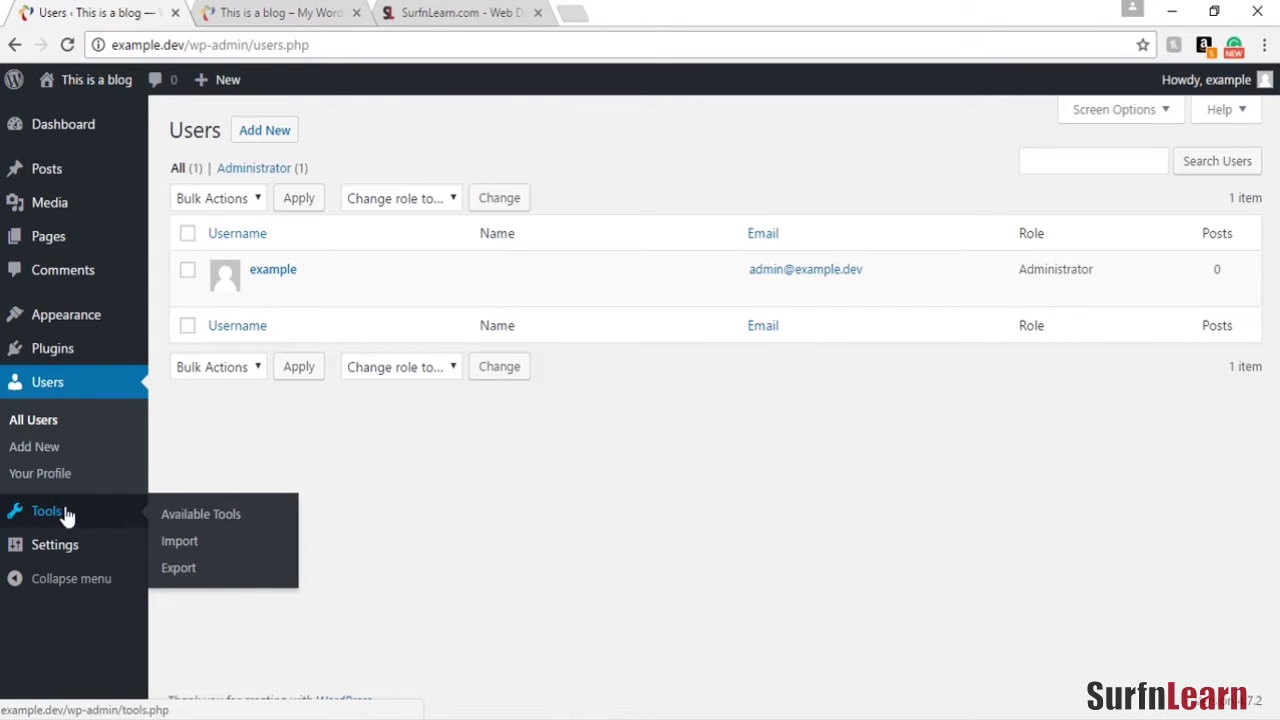
pyautogui.click(205, 516)
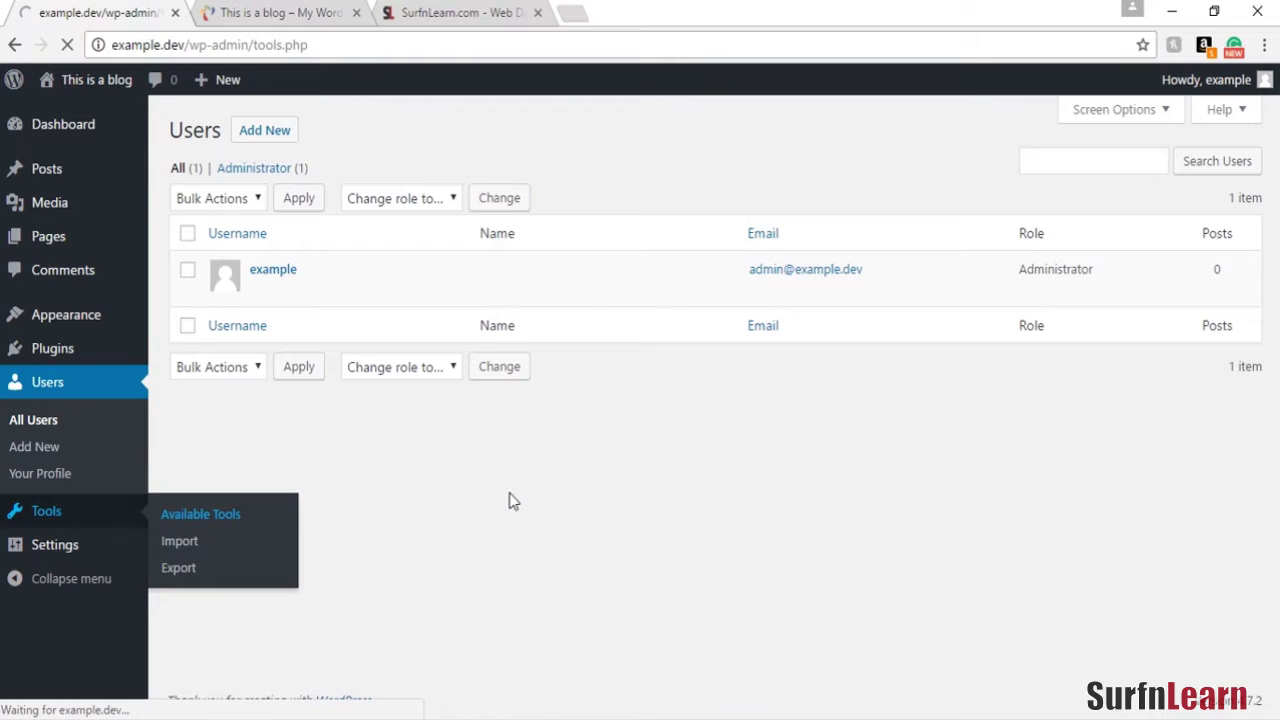
pyautogui.scroll(-2, 510, 495)
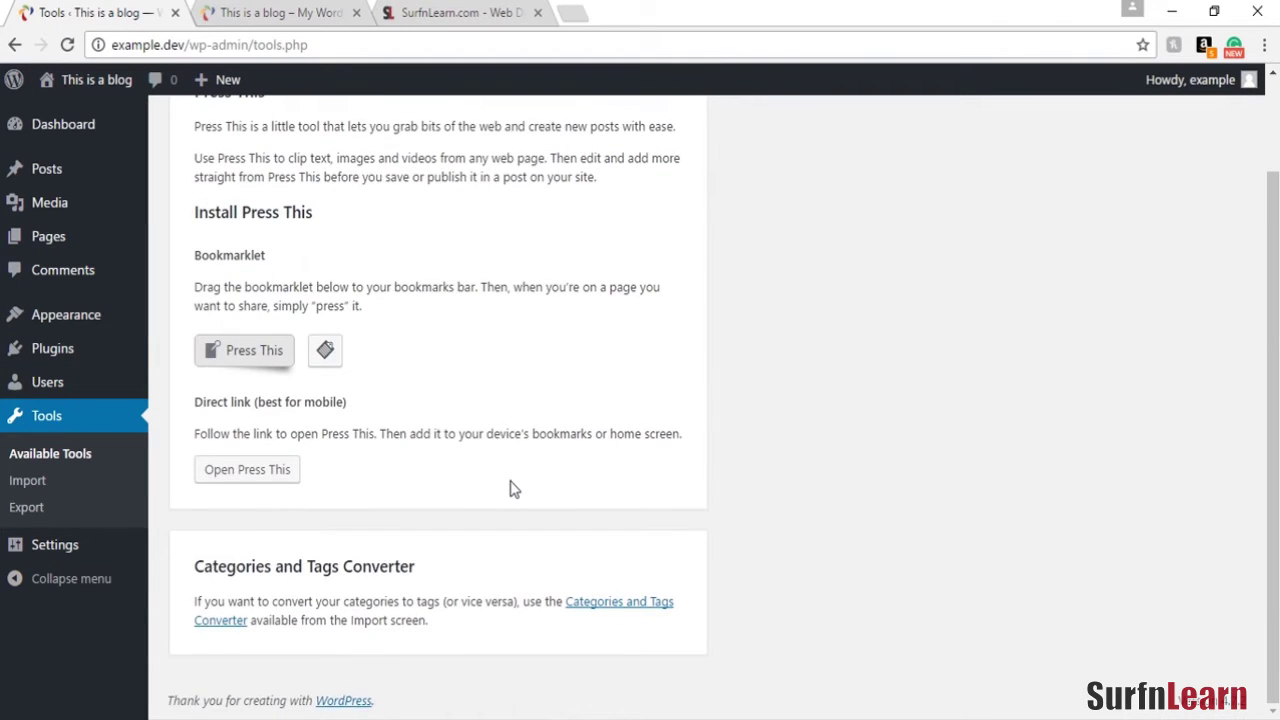
pyautogui.scroll(2, 510, 489)
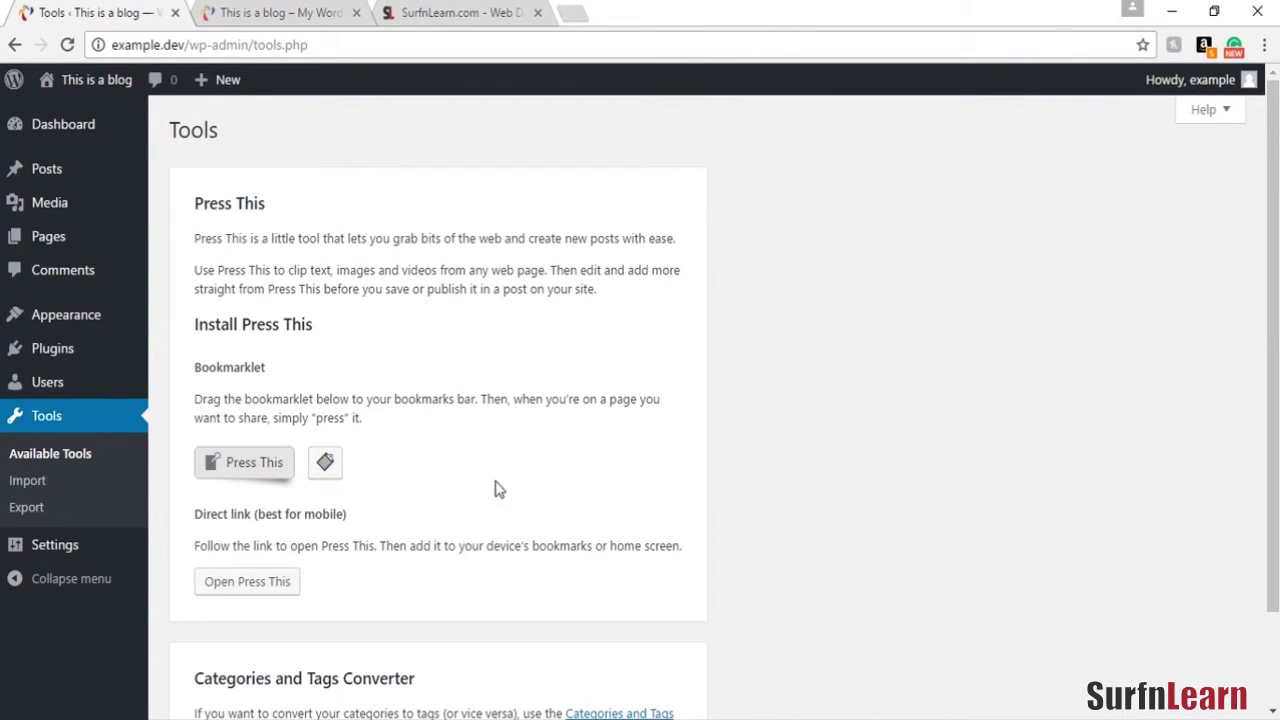
# Browse the Tools importer list, then bring up the Export page with All content selected.
pyautogui.click(27, 481)
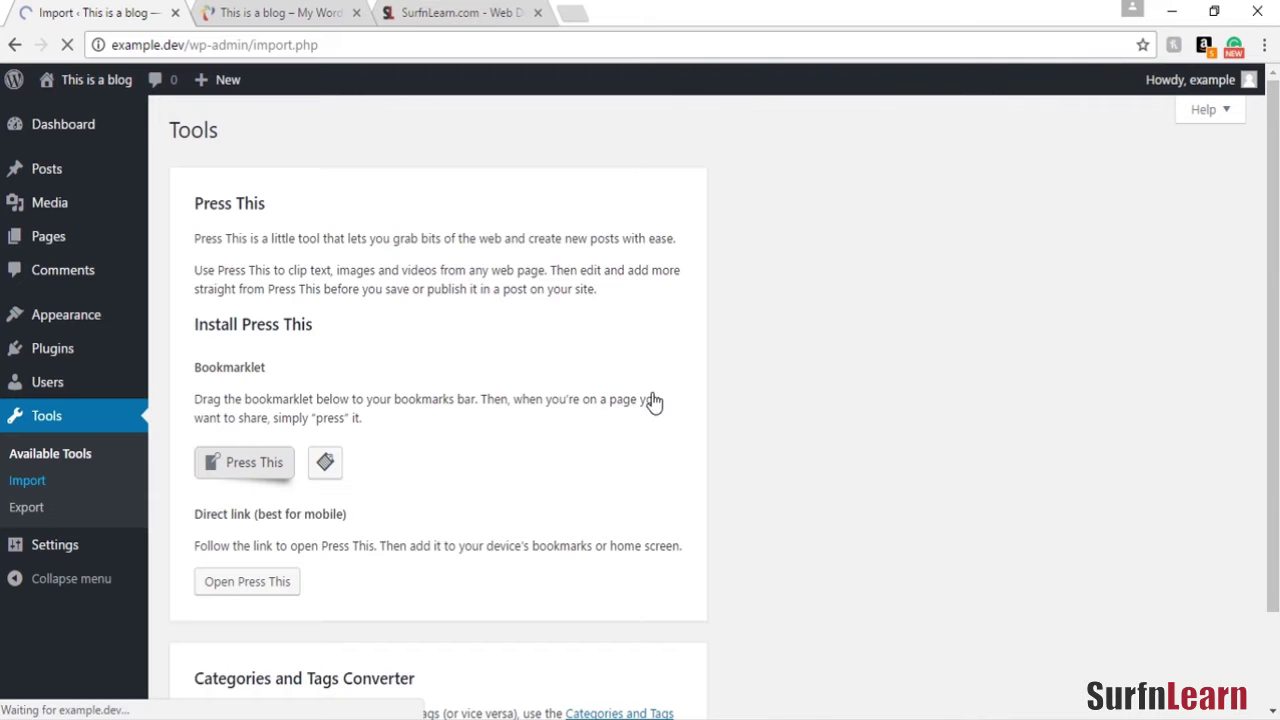
pyautogui.scroll(-2, 651, 398)
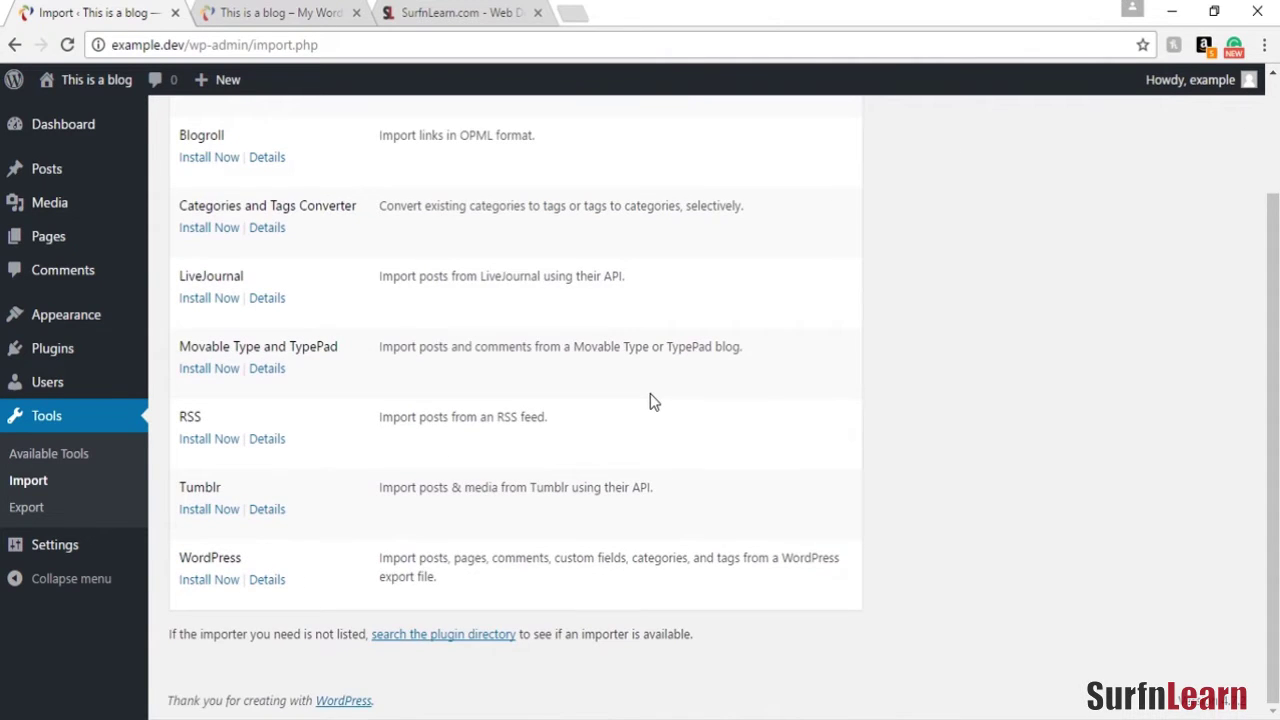
pyautogui.scroll(2, 648, 398)
pyautogui.scroll(-2, 648, 398)
pyautogui.click(30, 514)
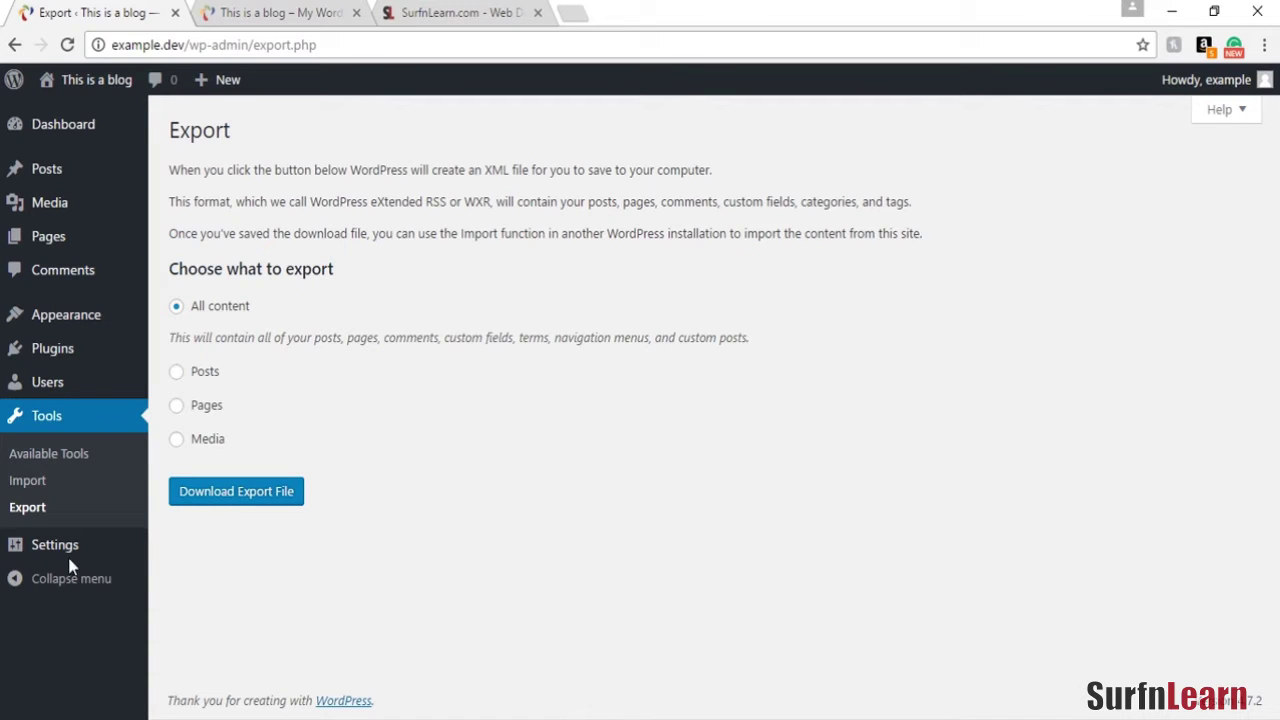
pyautogui.moveTo(68, 552)
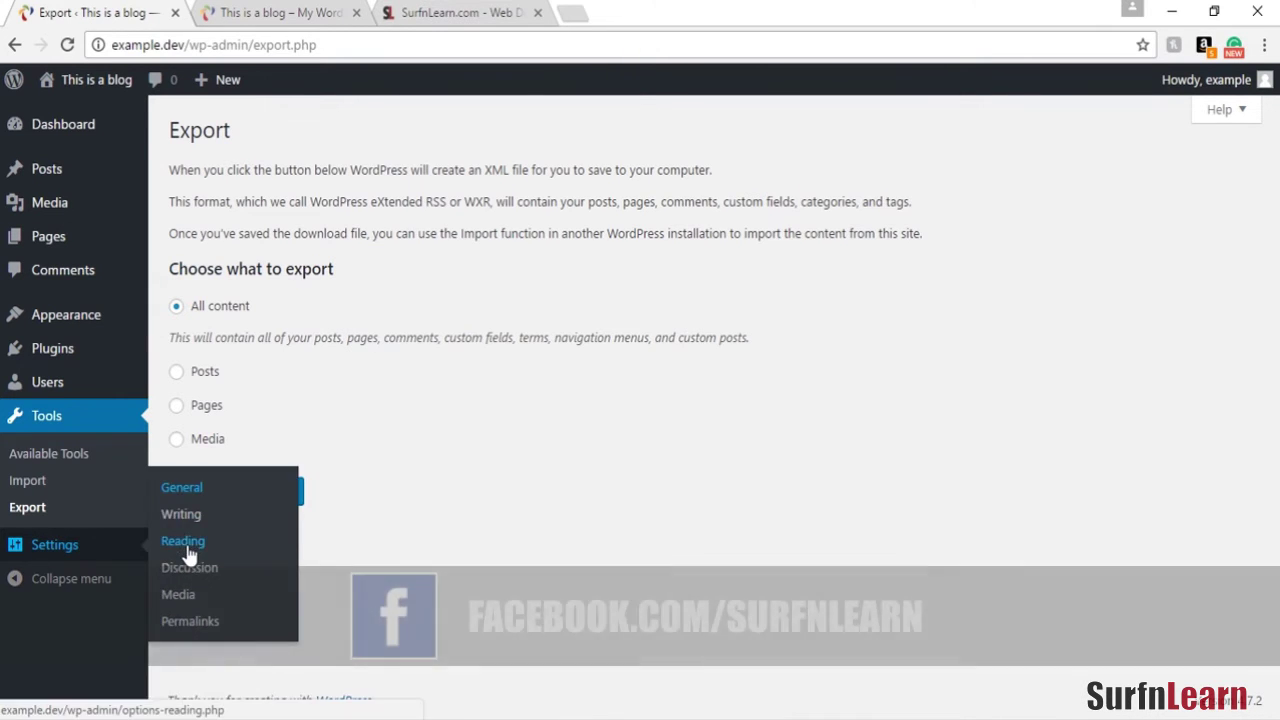
# In General Settings, select the 'This is a blog' title, the tagline and the example.dev address domain.
pyautogui.click(185, 490)
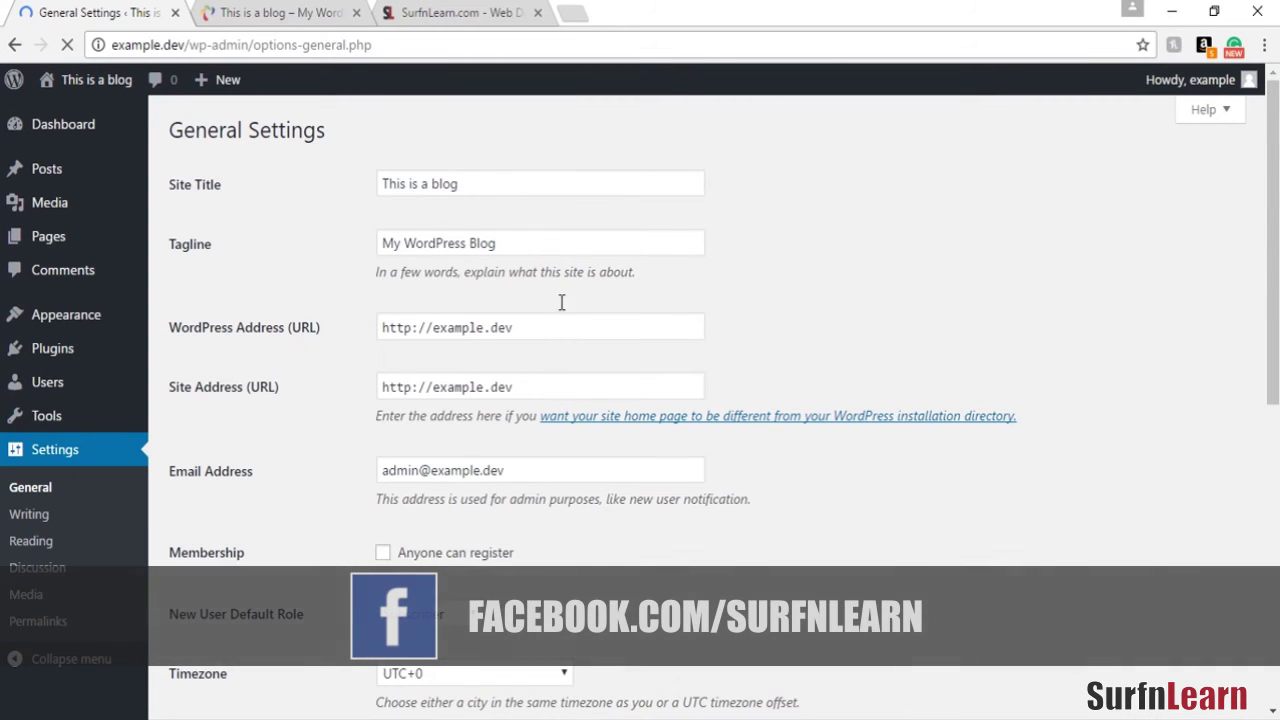
pyautogui.click(490, 183)
pyautogui.hotkey('ctrl', 'a')
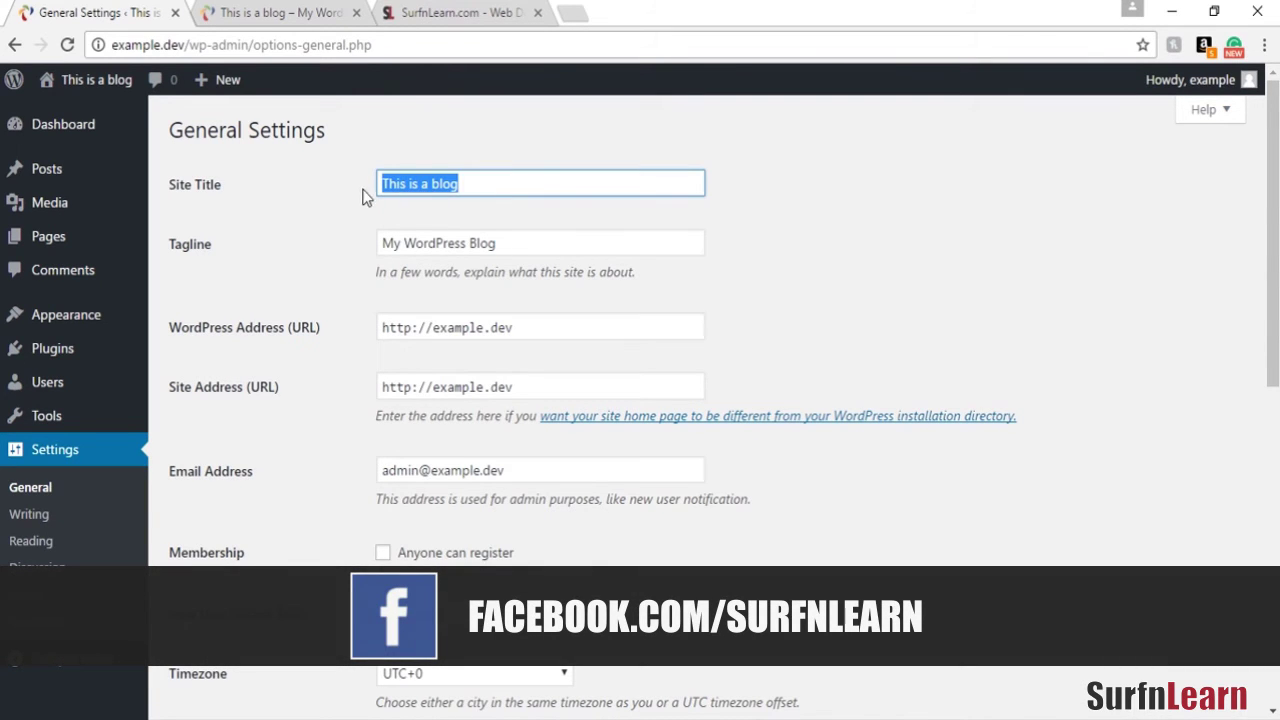
pyautogui.click(515, 241)
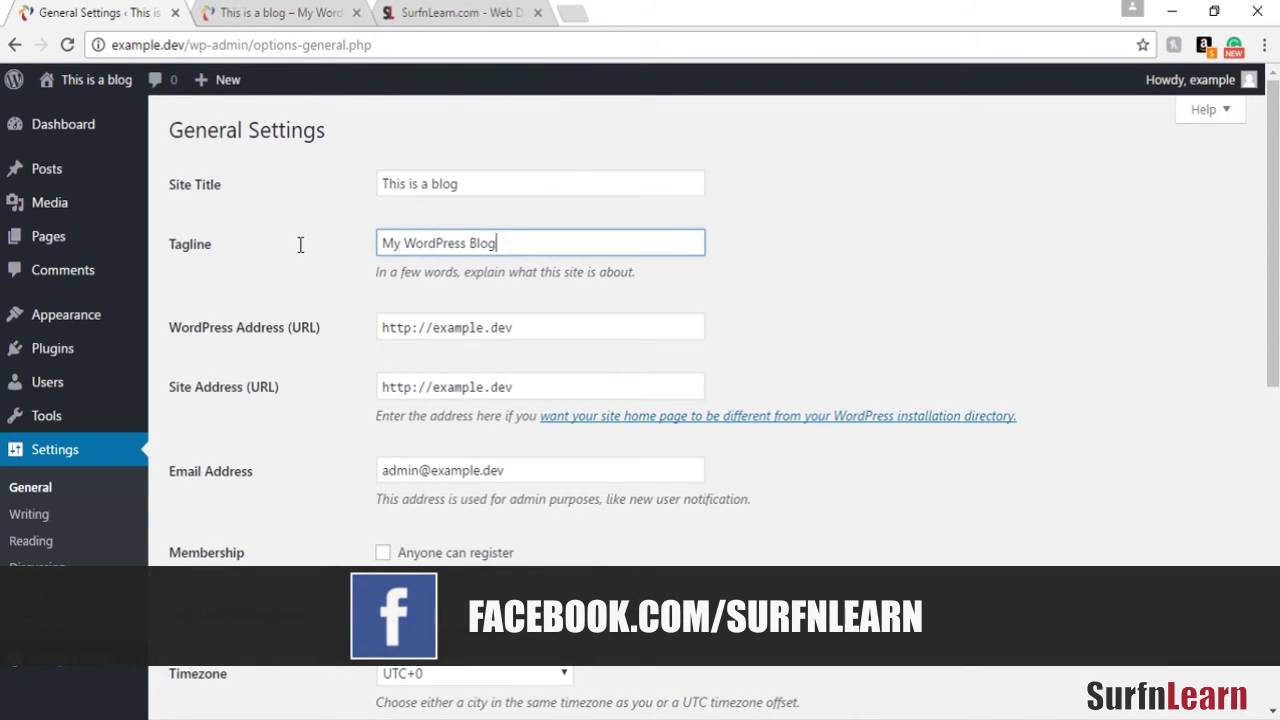
pyautogui.hotkey('shift', 'Left')
pyautogui.hotkey('shift', 'Left')
pyautogui.hotkey('shift', 'Left')
pyautogui.hotkey('shift', 'Left')
pyautogui.hotkey('shift', 'Left')
pyautogui.hotkey('shift', 'Left')
pyautogui.hotkey('shift', 'Left')
pyautogui.hotkey('shift', 'Left')
pyautogui.hotkey('shift', 'Left')
pyautogui.hotkey('shift', 'Left')
pyautogui.hotkey('shift', 'Left')
pyautogui.hotkey('shift', 'Left')
pyautogui.hotkey('shift', 'Left')
pyautogui.hotkey('shift', 'Left')
pyautogui.hotkey('shift', 'Left')
pyautogui.hotkey('shift', 'Left')
pyautogui.click(522, 327)
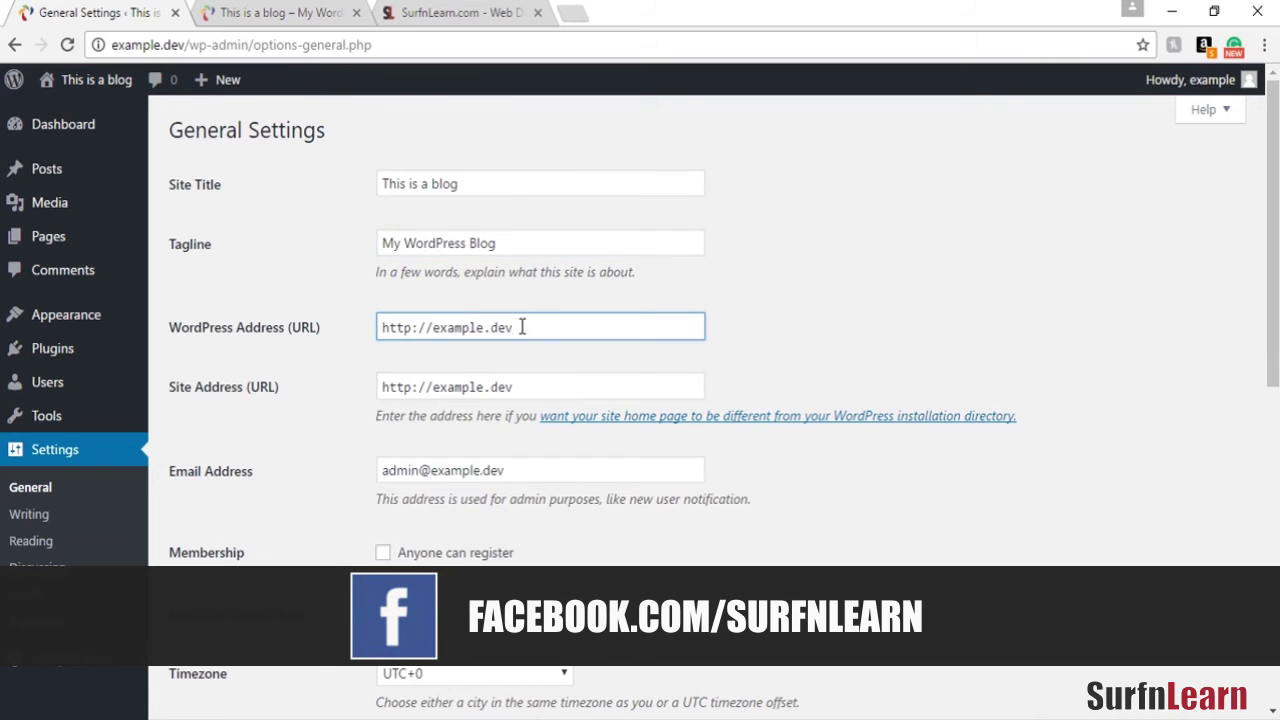
pyautogui.press('Left')
pyautogui.press('Left')
pyautogui.press('Left')
pyautogui.press('Left')
pyautogui.press('Left')
pyautogui.press('Left')
pyautogui.press('Left')
pyautogui.press('Left')
pyautogui.press('Left')
pyautogui.press('Left')
pyautogui.press('Left')
pyautogui.hotkey('shift', 'Right')
pyautogui.hotkey('shift', 'Right')
pyautogui.hotkey('shift', 'Right')
pyautogui.hotkey('shift', 'Right')
pyautogui.hotkey('shift', 'Right')
pyautogui.hotkey('shift', 'Right')
pyautogui.hotkey('shift', 'Right')
pyautogui.hotkey('shift', 'Right')
pyautogui.hotkey('shift', 'Right')
pyautogui.hotkey('shift', 'Right')
pyautogui.hotkey('shift', 'Right')
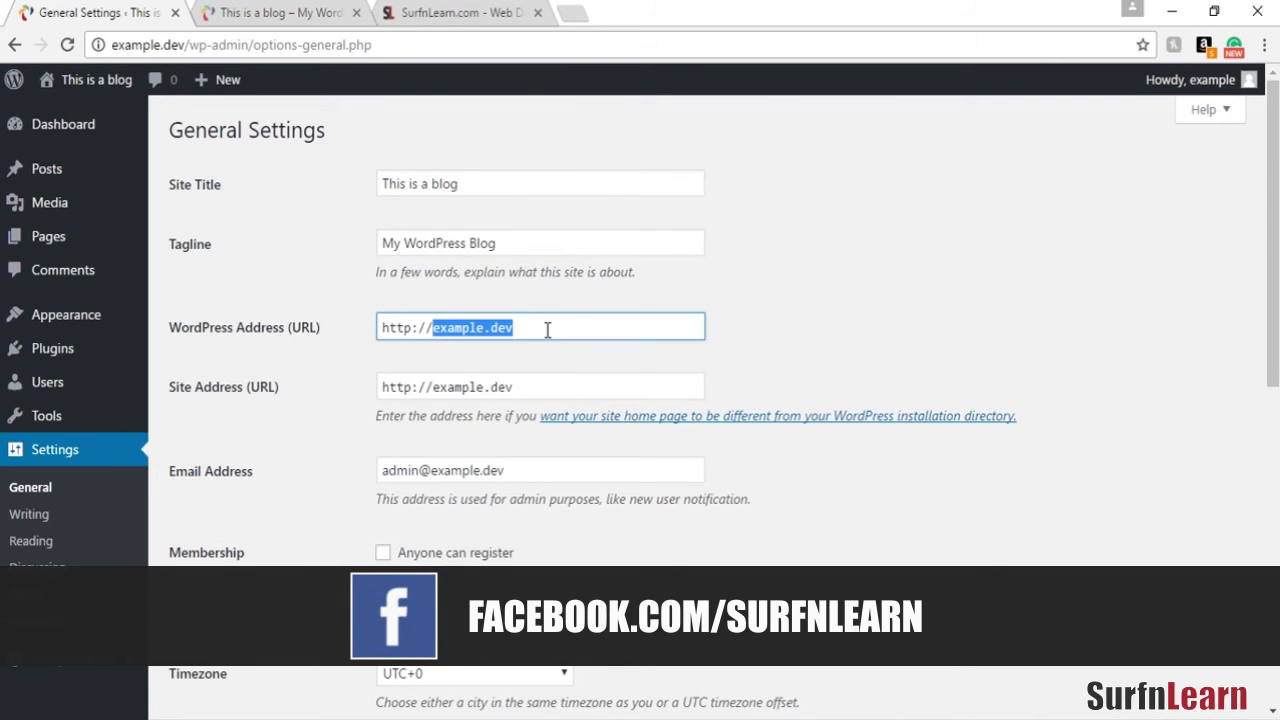
# Check the new-user default role dropdown, leaving it set to Subscriber.
pyautogui.scroll(-4, 800, 306)
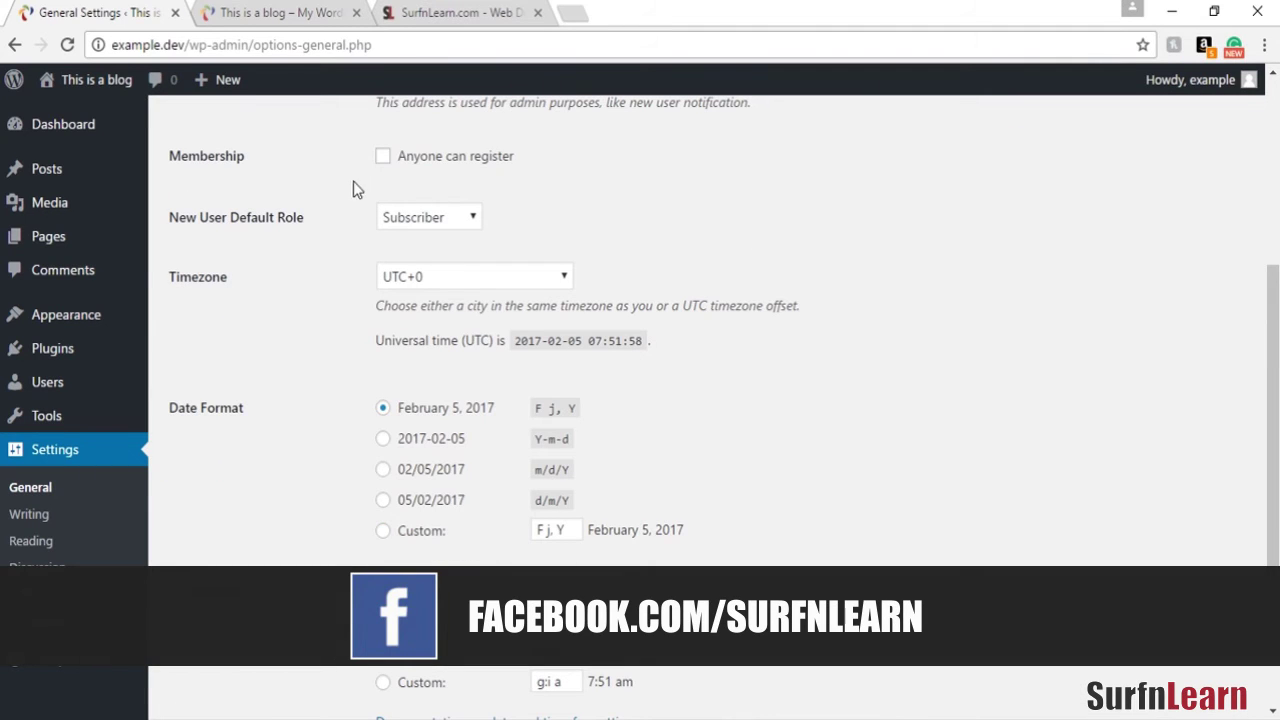
pyautogui.click(417, 222)
pyautogui.click(417, 222)
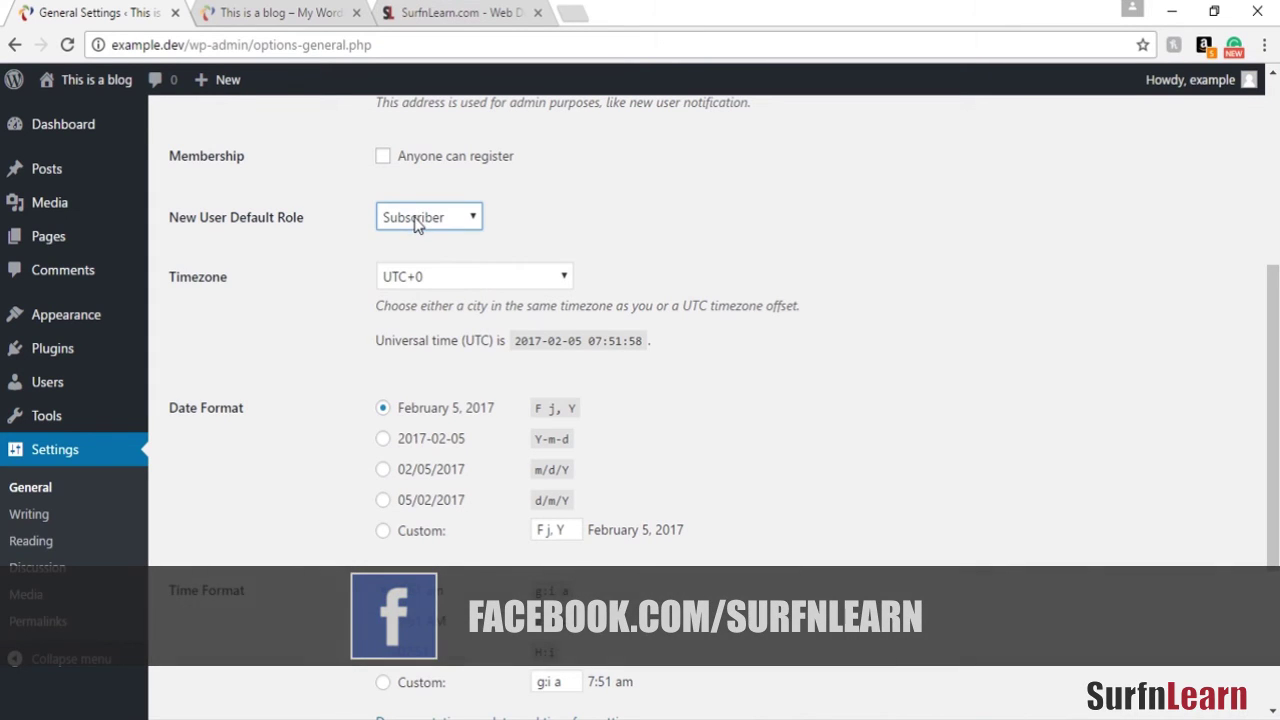
pyautogui.click(547, 223)
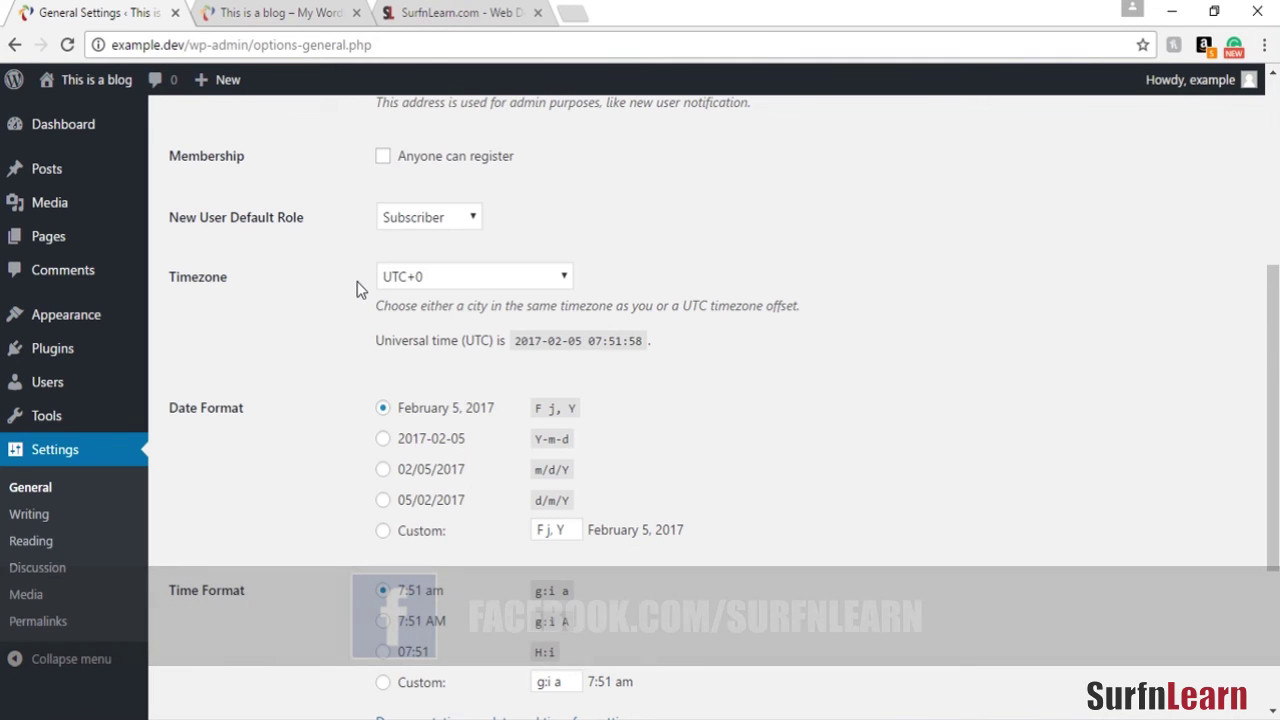
pyautogui.scroll(-3, 353, 300)
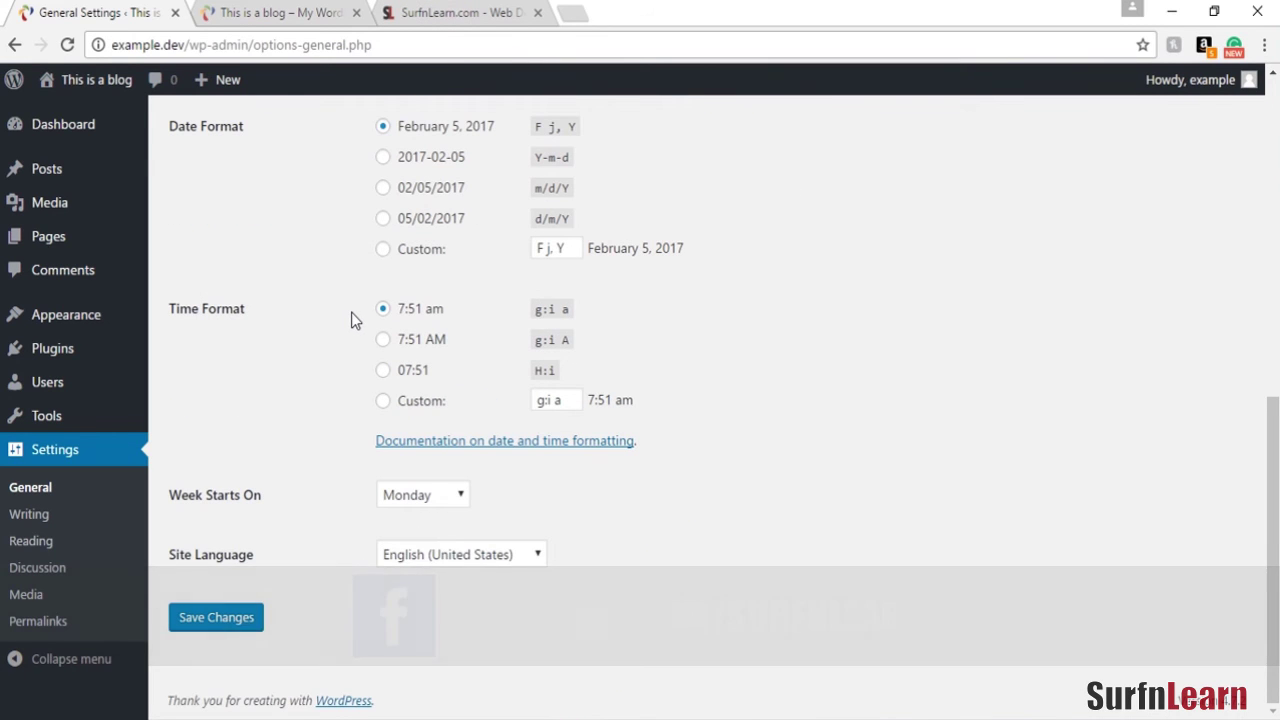
pyautogui.click(40, 518)
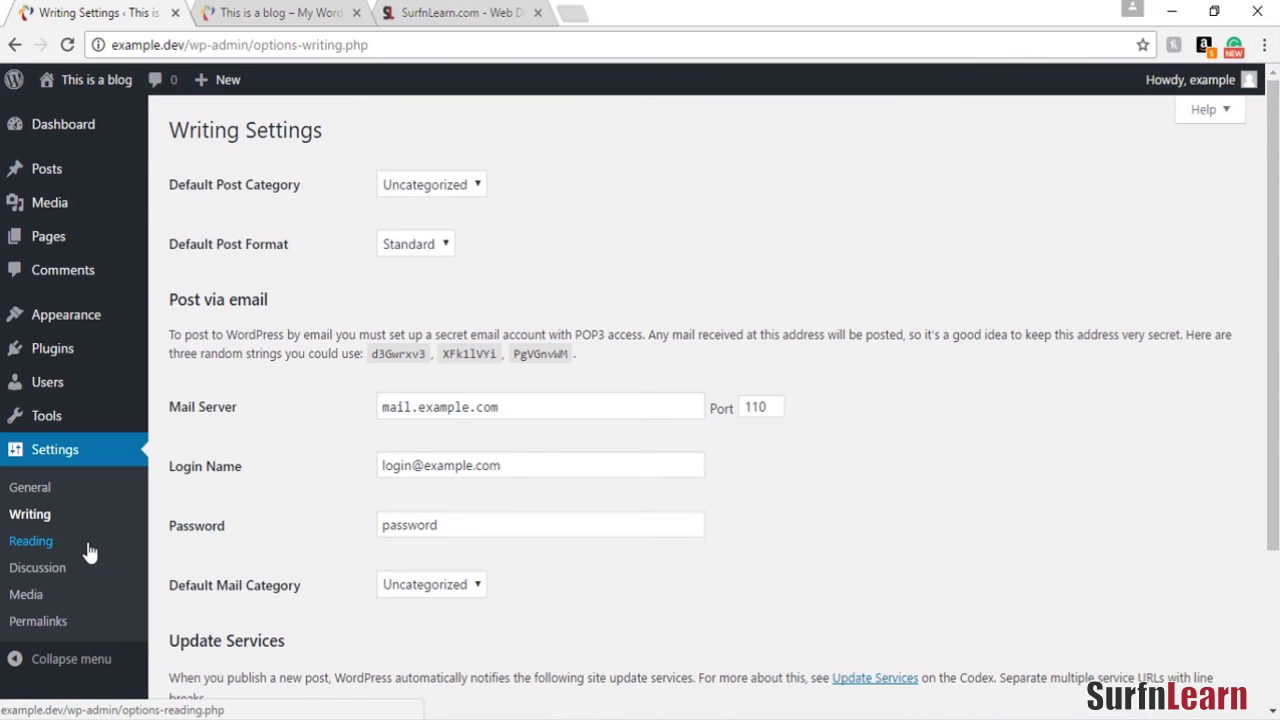
# Scroll through Writing Settings to review the mail.example.com port 110 post-via-email options.
pyautogui.scroll(-2, 680, 434)
pyautogui.scroll(2, 679, 436)
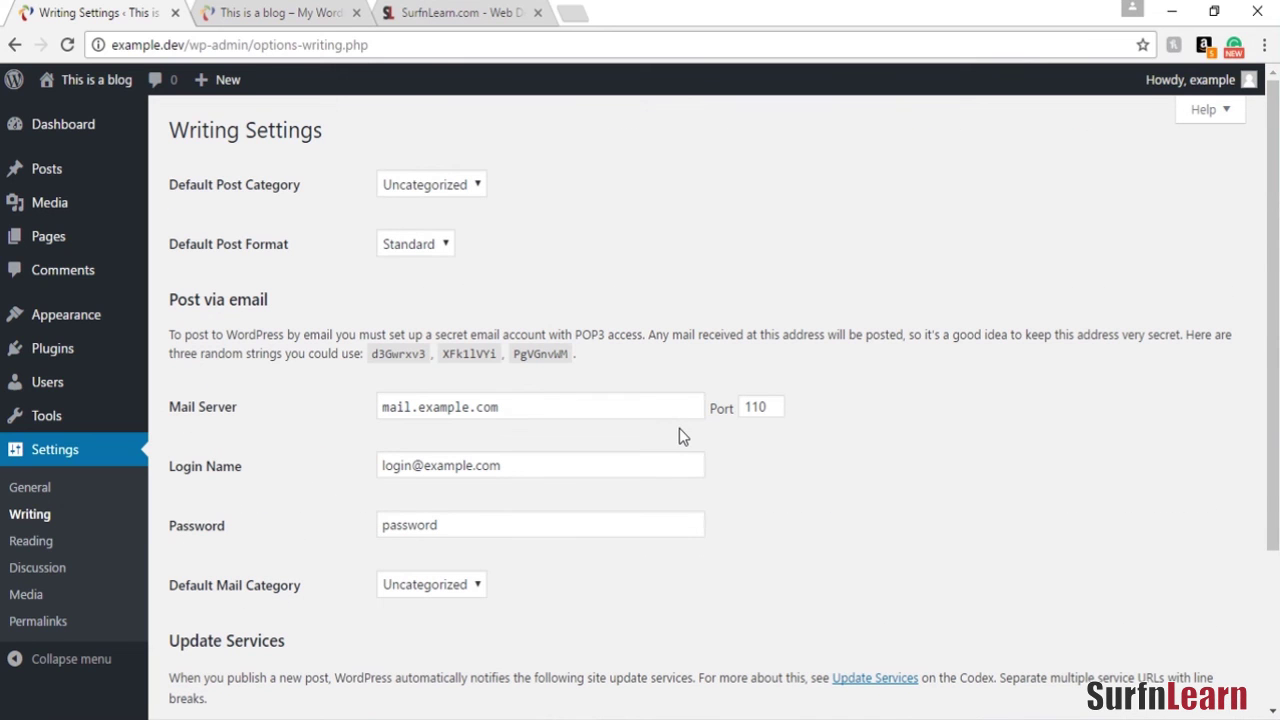